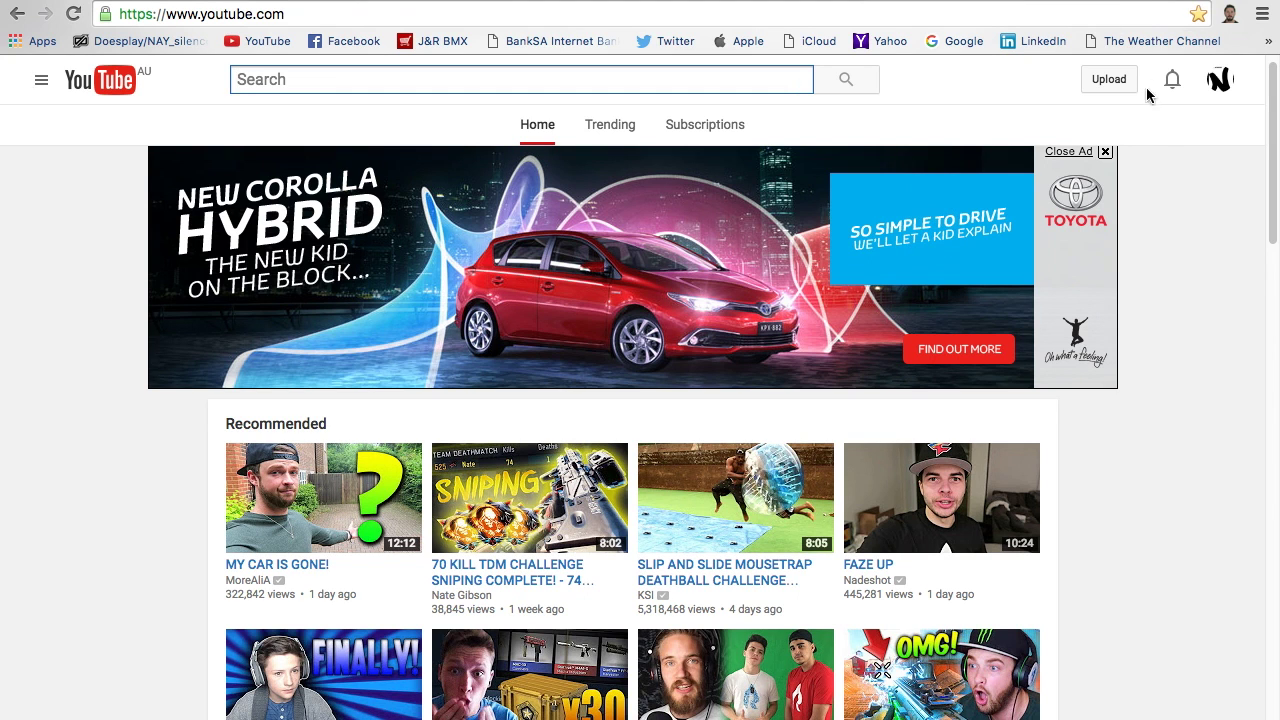
Close the car advert on YouTube's home page and open My Channel from the guide menu.
left_click(1105, 154)
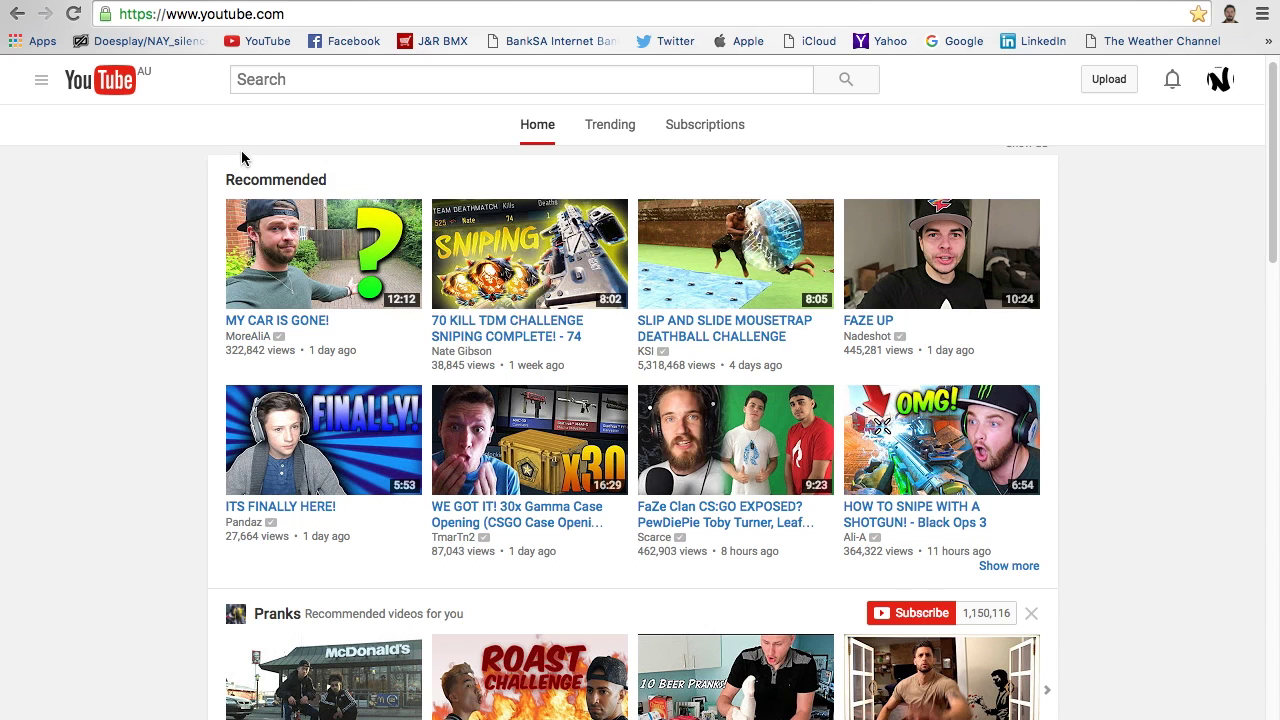
left_click(301, 85)
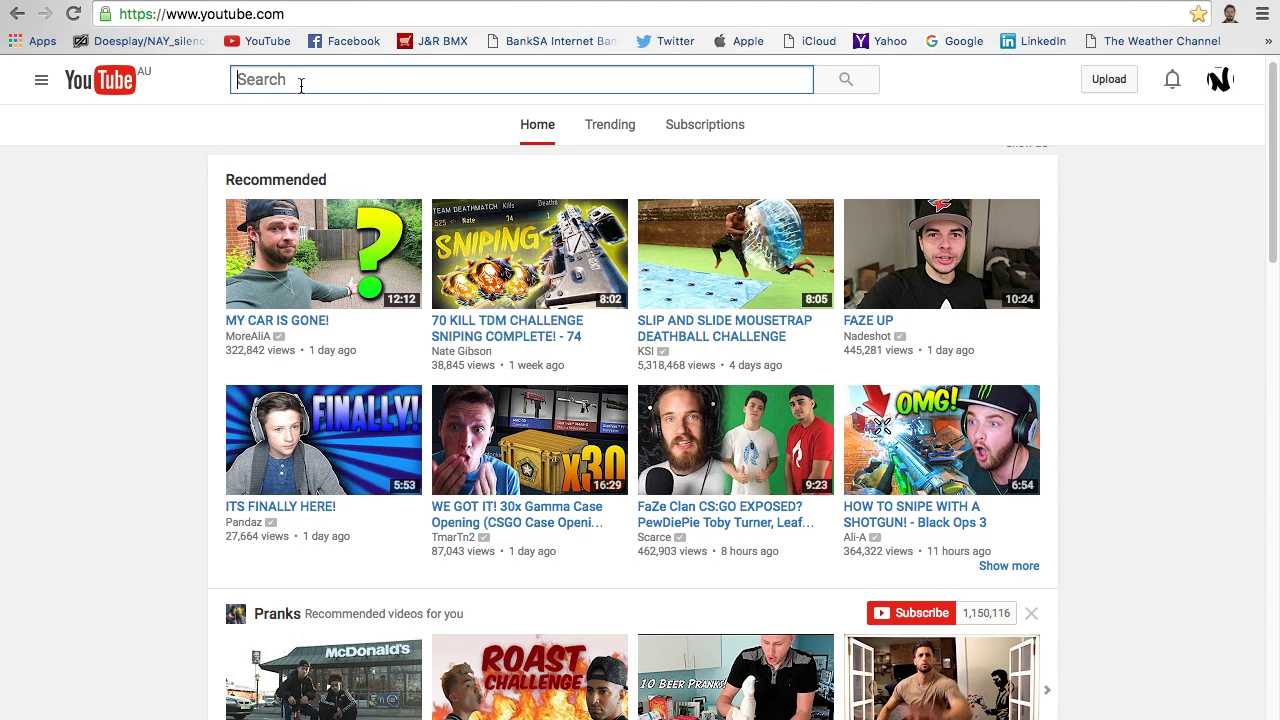
left_click(41, 80)
left_click(88, 162)
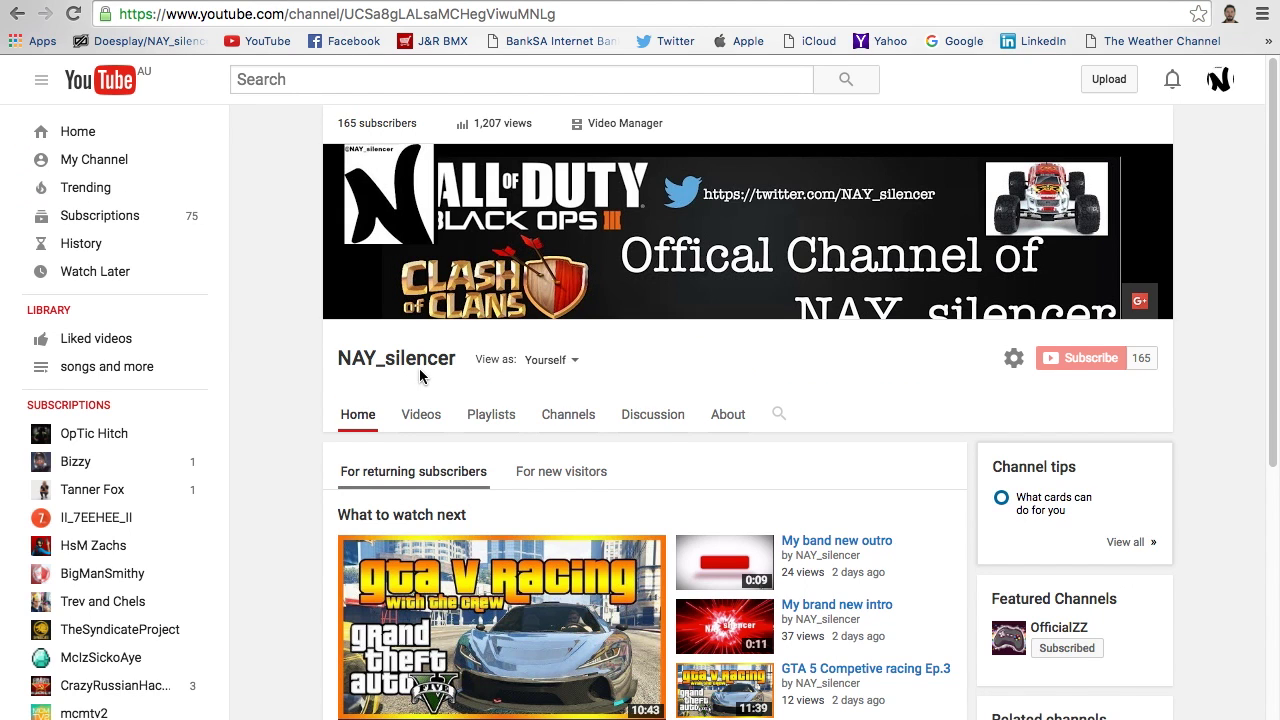
Browse the channel's Videos tab of uploads, then return to YouTube's Home page.
scroll(425, 300, "down", 3)
left_click(418, 254)
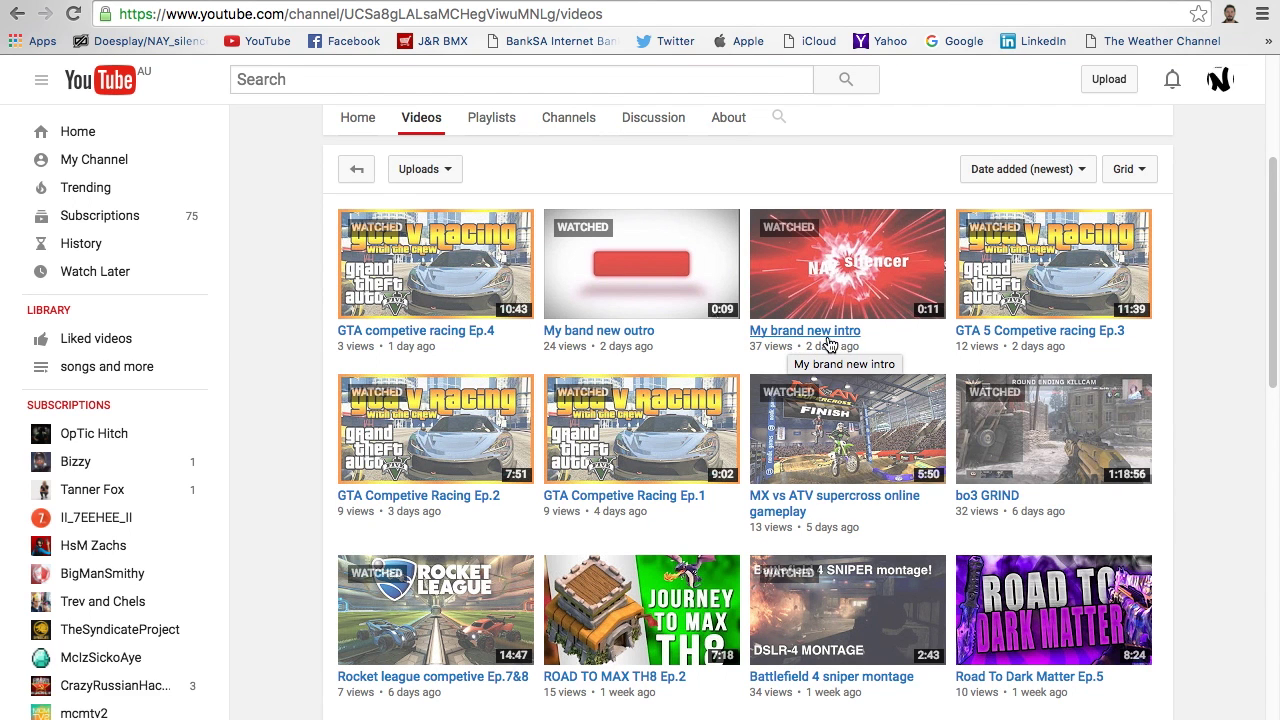
left_click(128, 131)
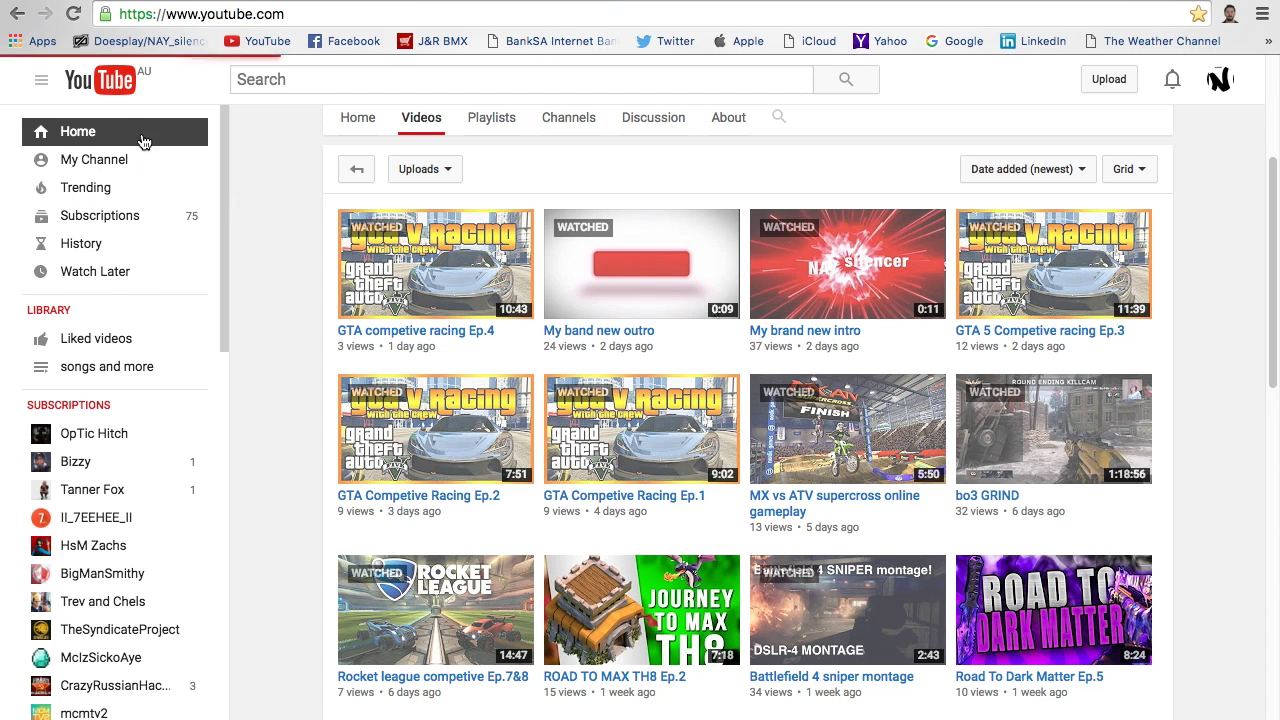
left_click(284, 77)
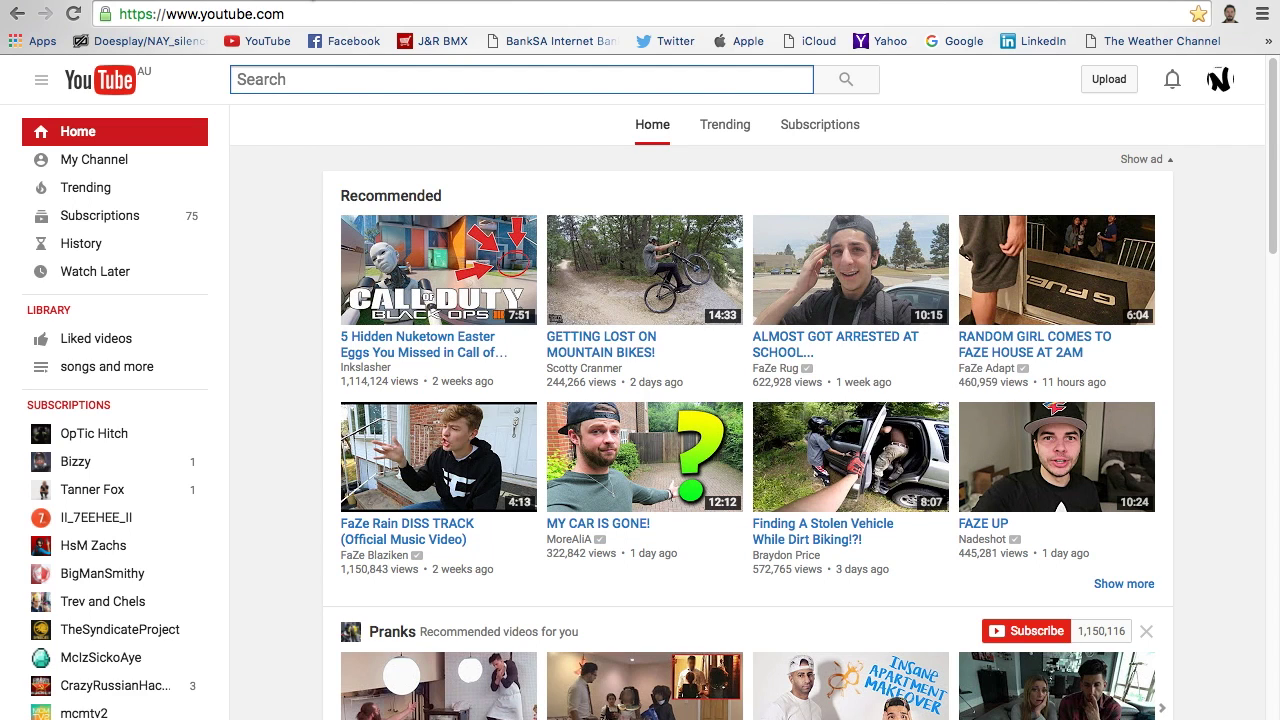
In a new tab, search 'youtube to mp4' and open the YouTube In MP4 site.
left_click(295, 14)
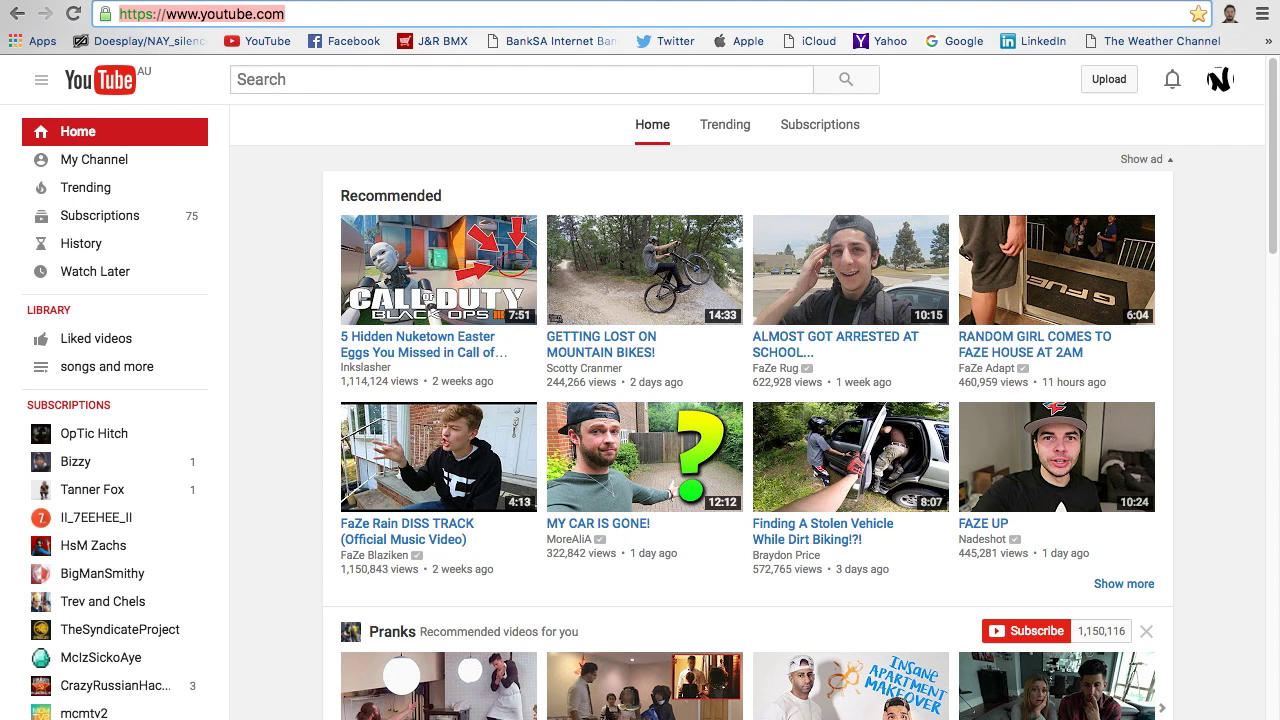
key("super+t")
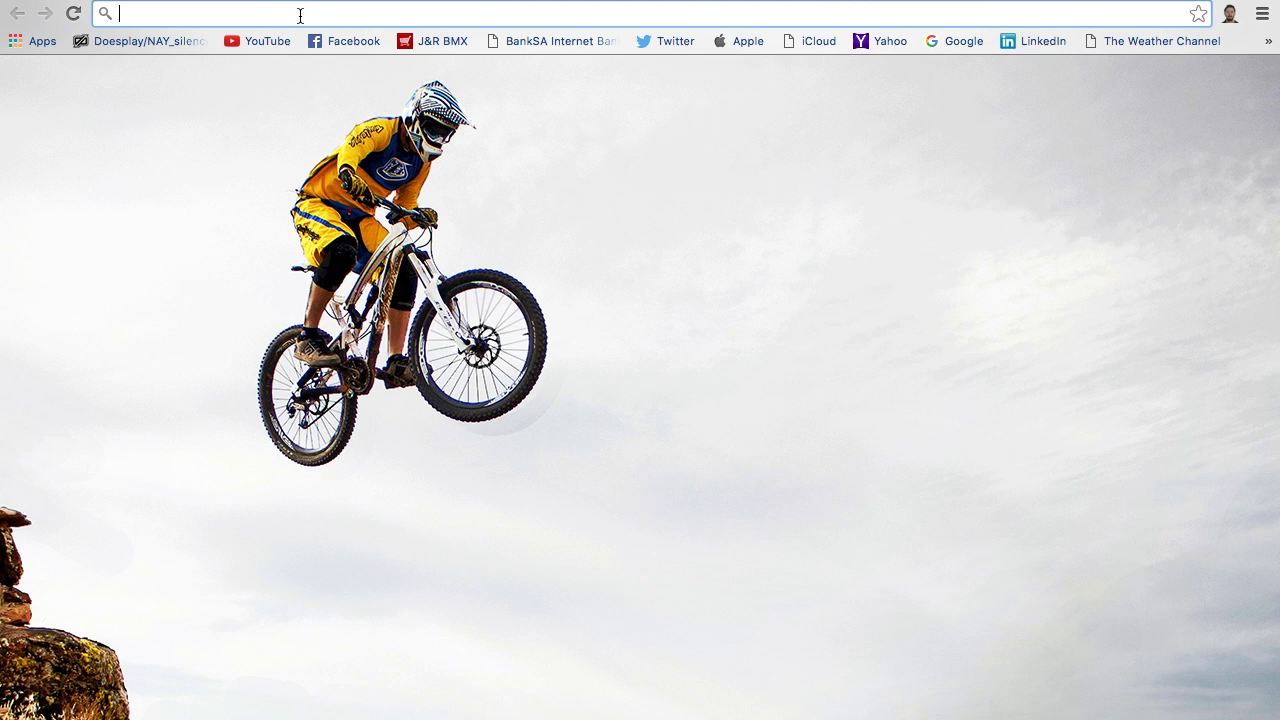
type("yout")
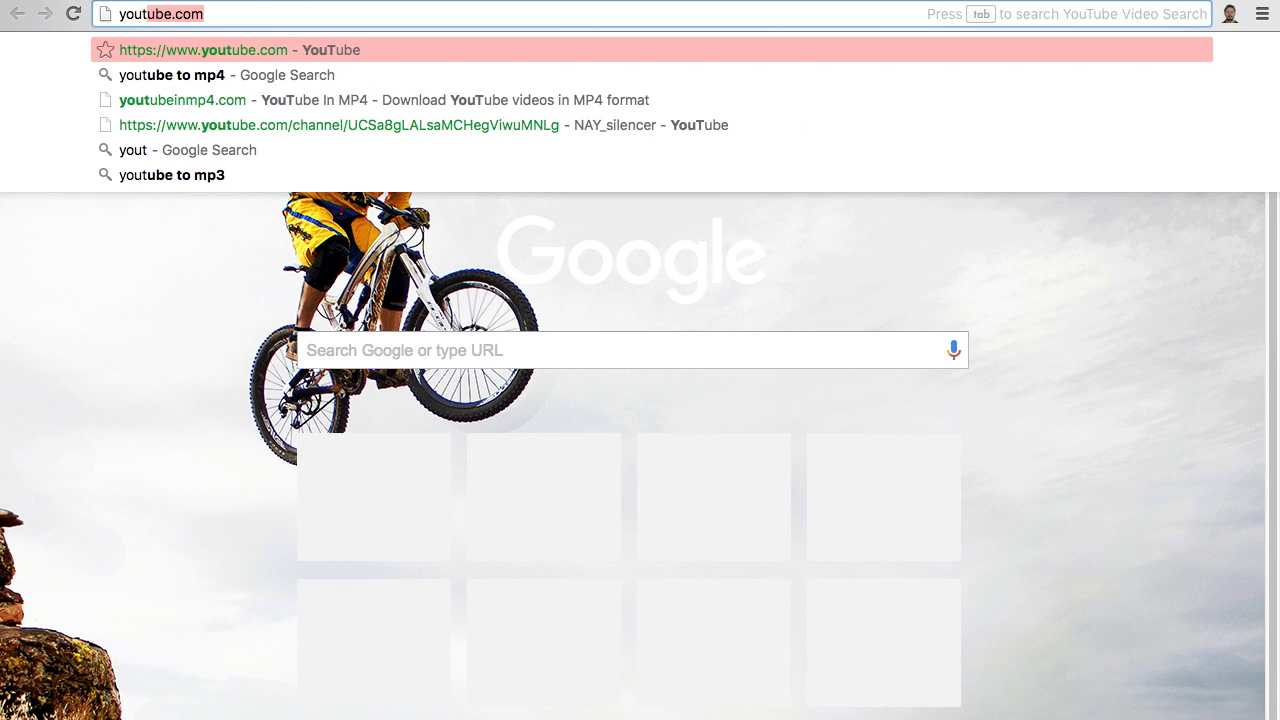
type("ube to mp4")
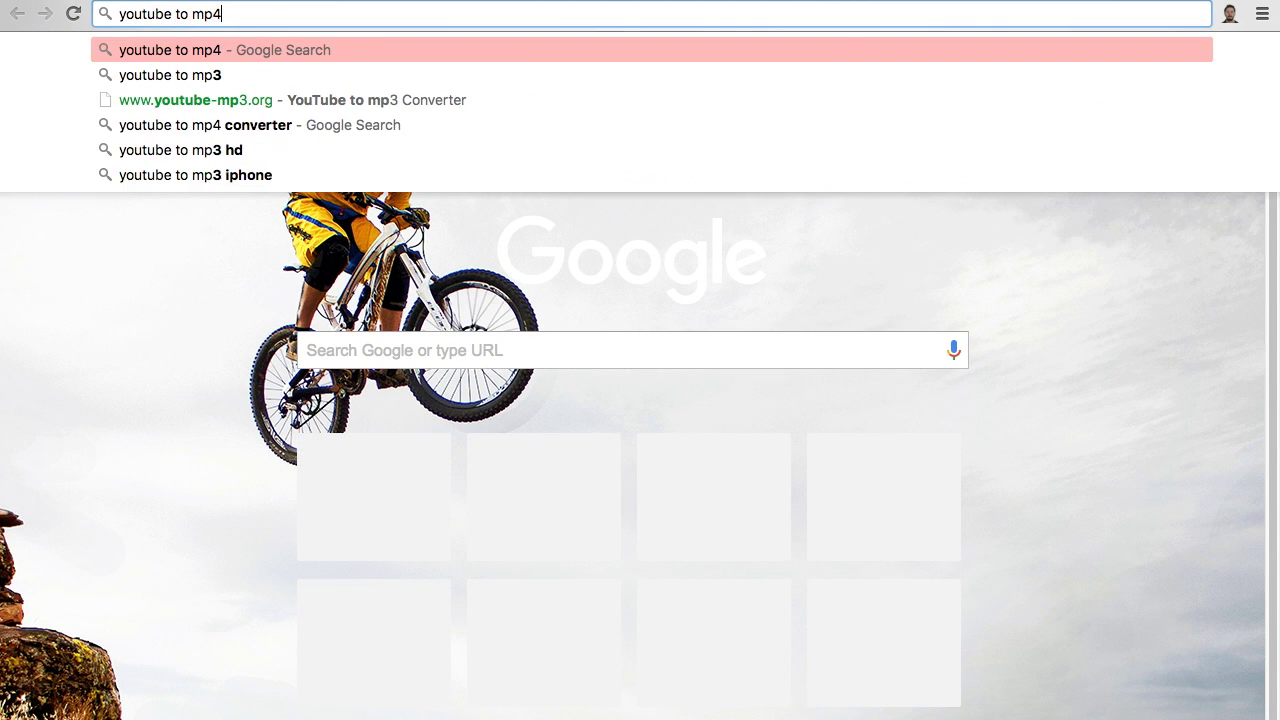
key("Return")
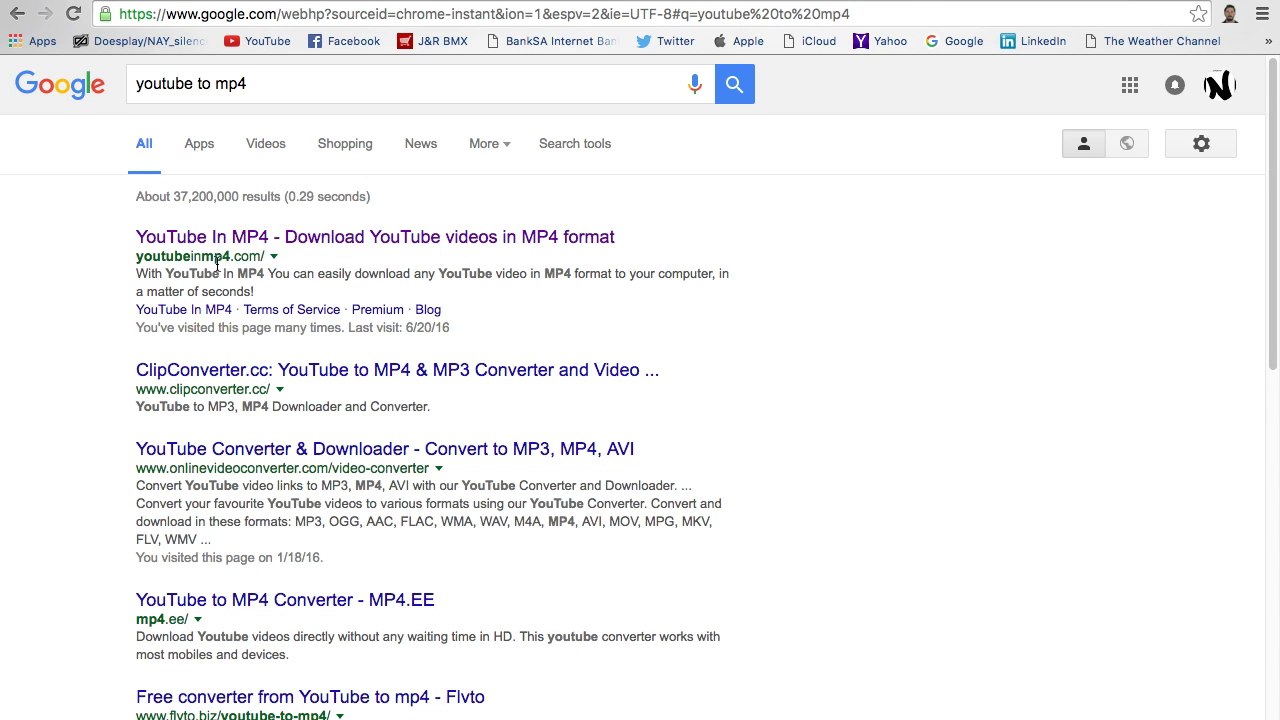
left_click(297, 240)
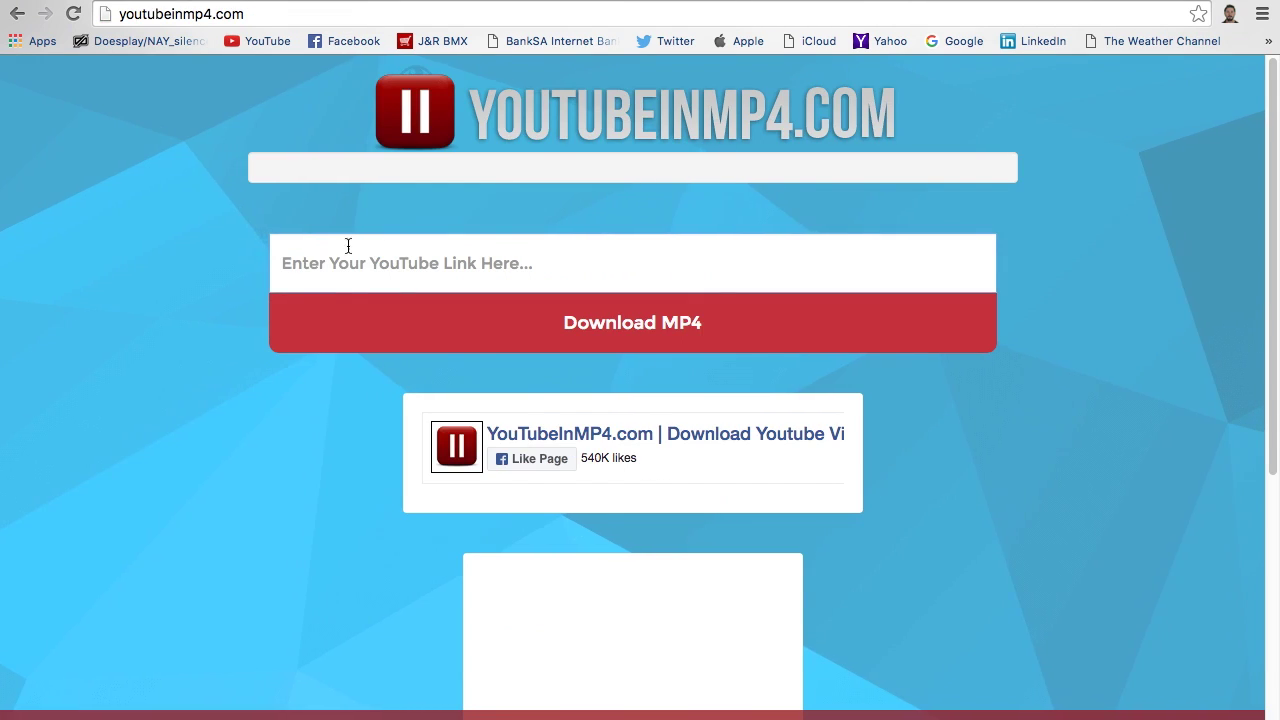
Leave the youtubeinmp4.com converter ready and switch back to the YouTube home page.
left_click(152, 15)
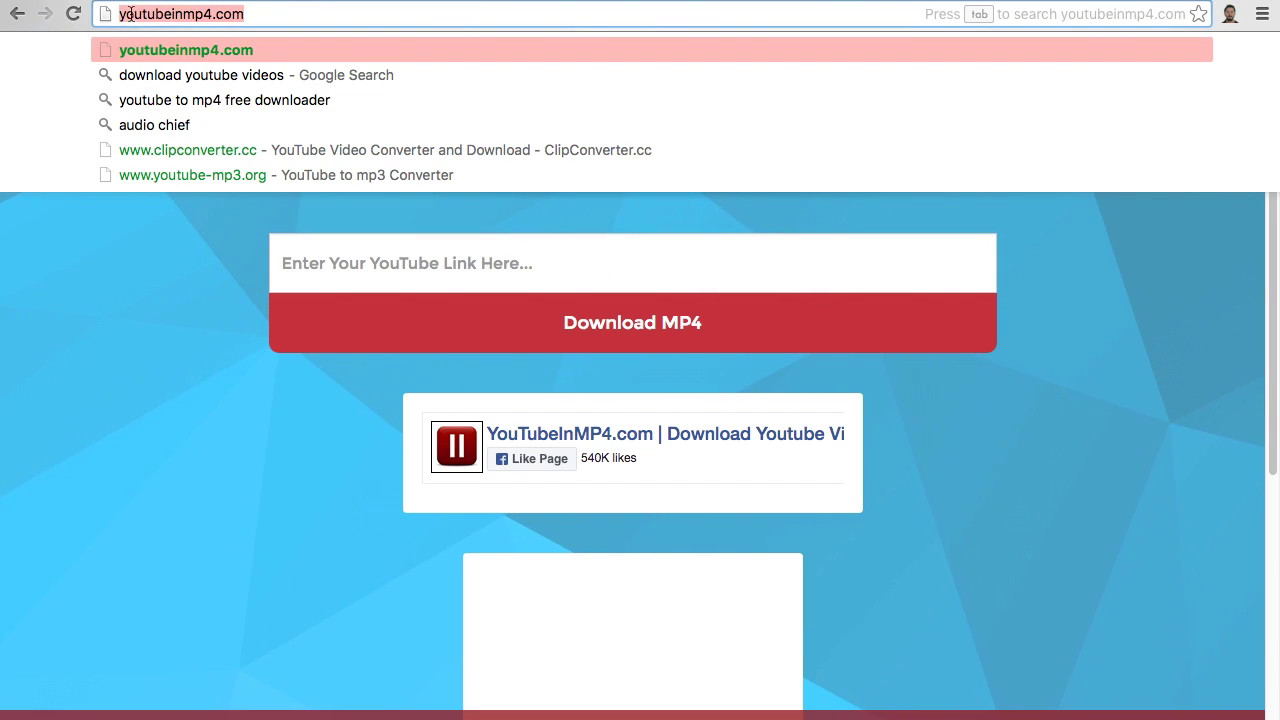
key("Right")
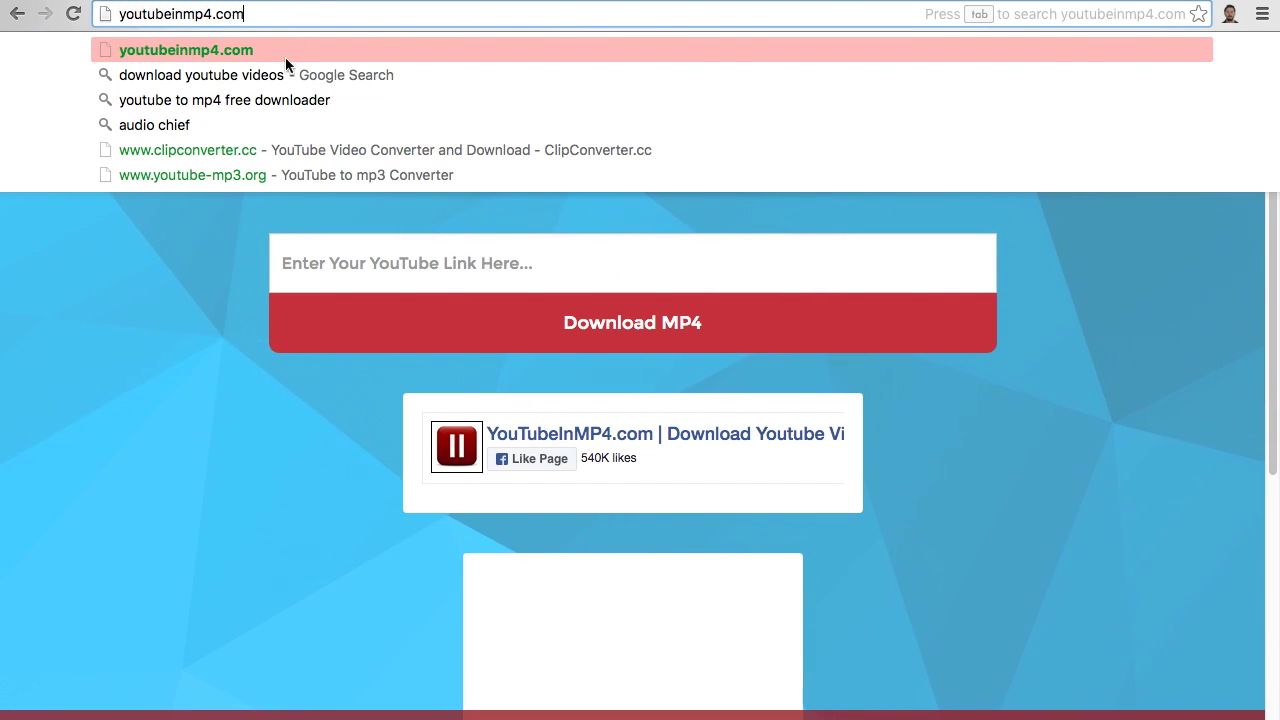
left_click(213, 239)
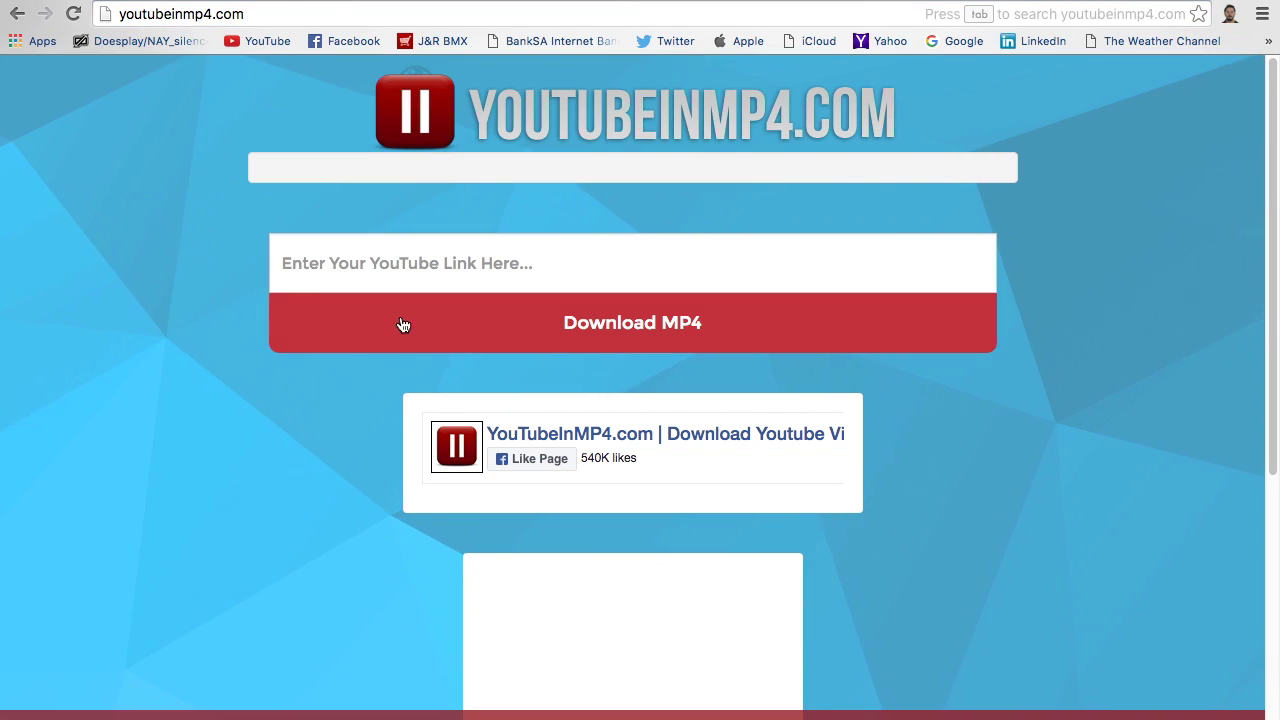
left_click(359, 262)
left_click(260, 41)
left_click(286, 16)
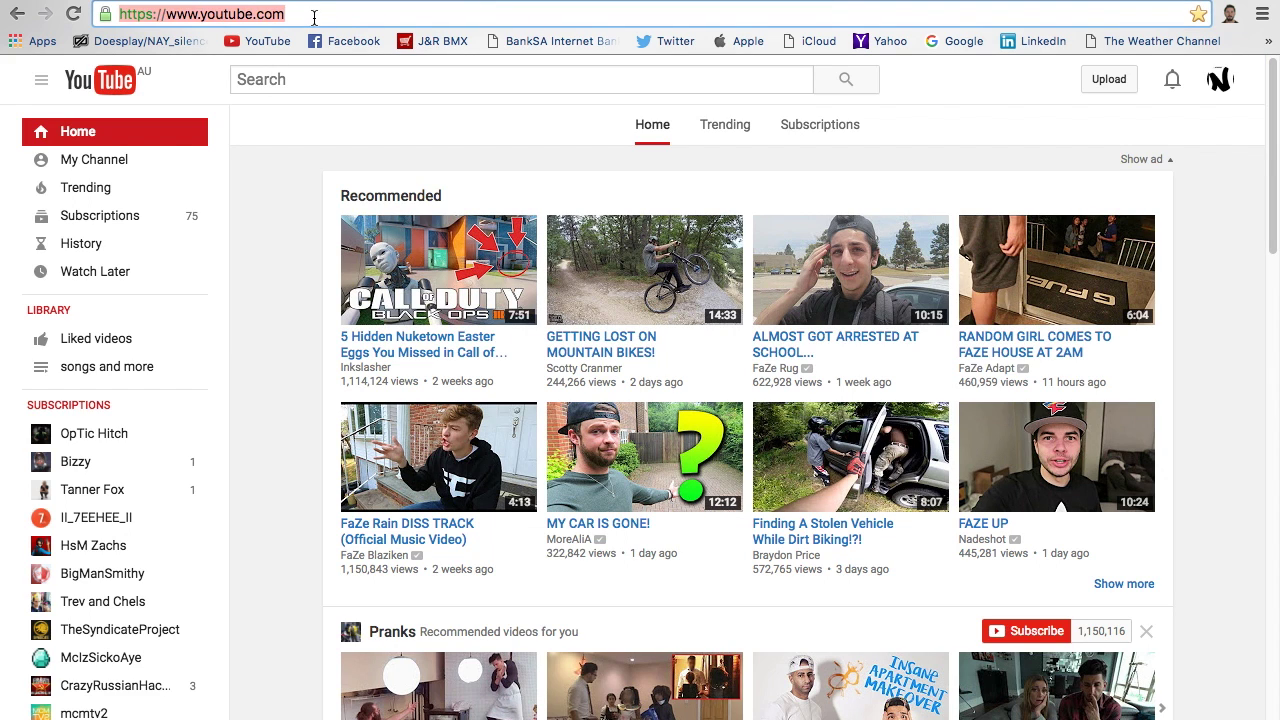
Search YouTube for 'top 5 intro templates without text' and open the 'Top 5 Intro Templates no Text' video.
left_click(292, 77)
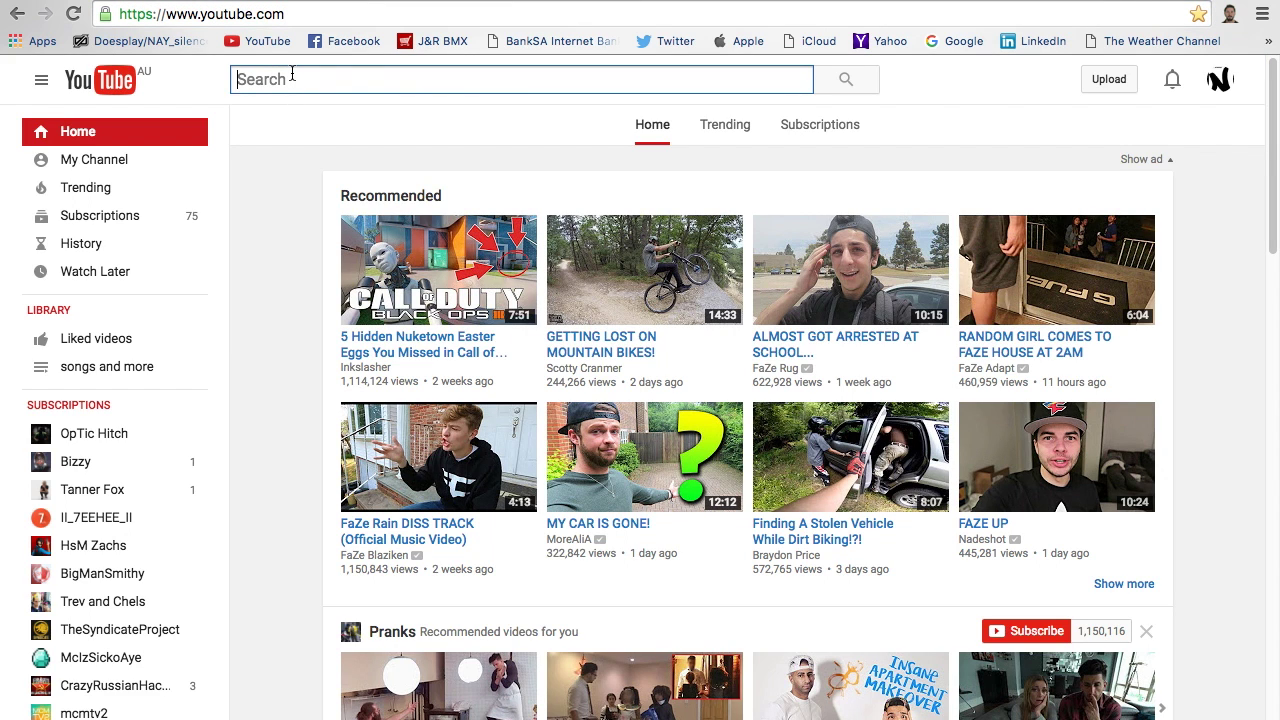
type("top ")
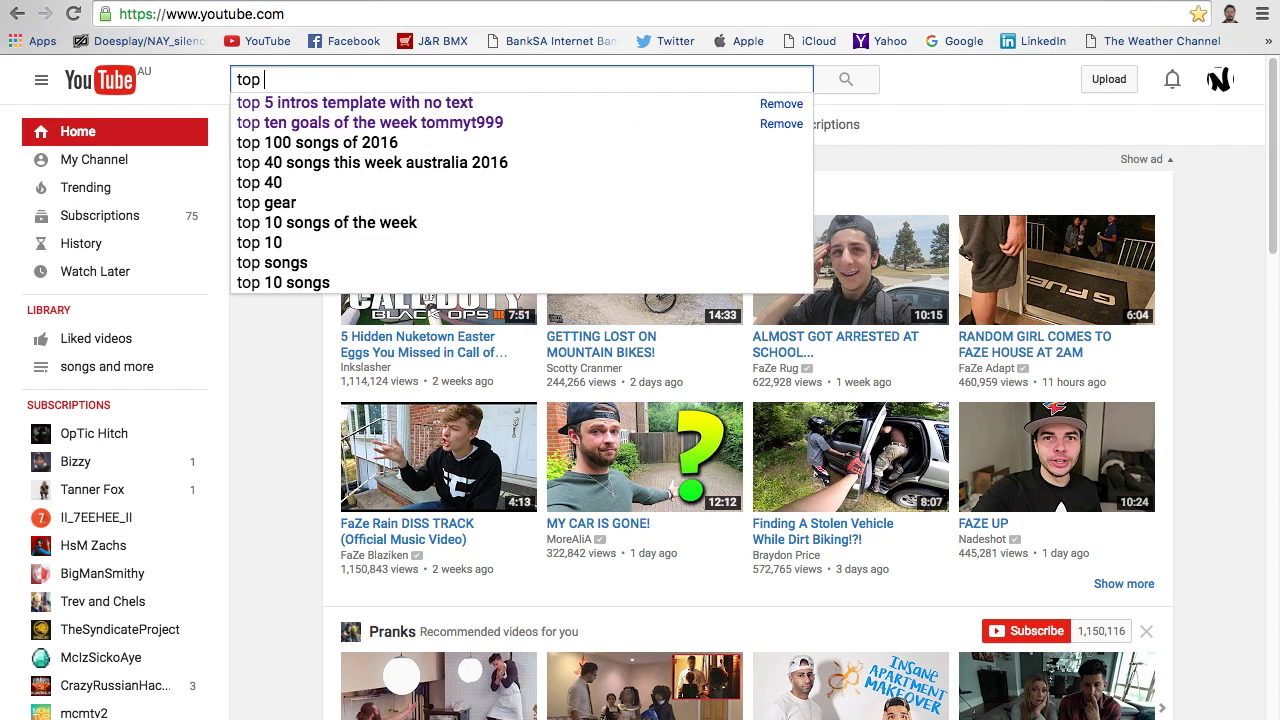
type("5 intro ")
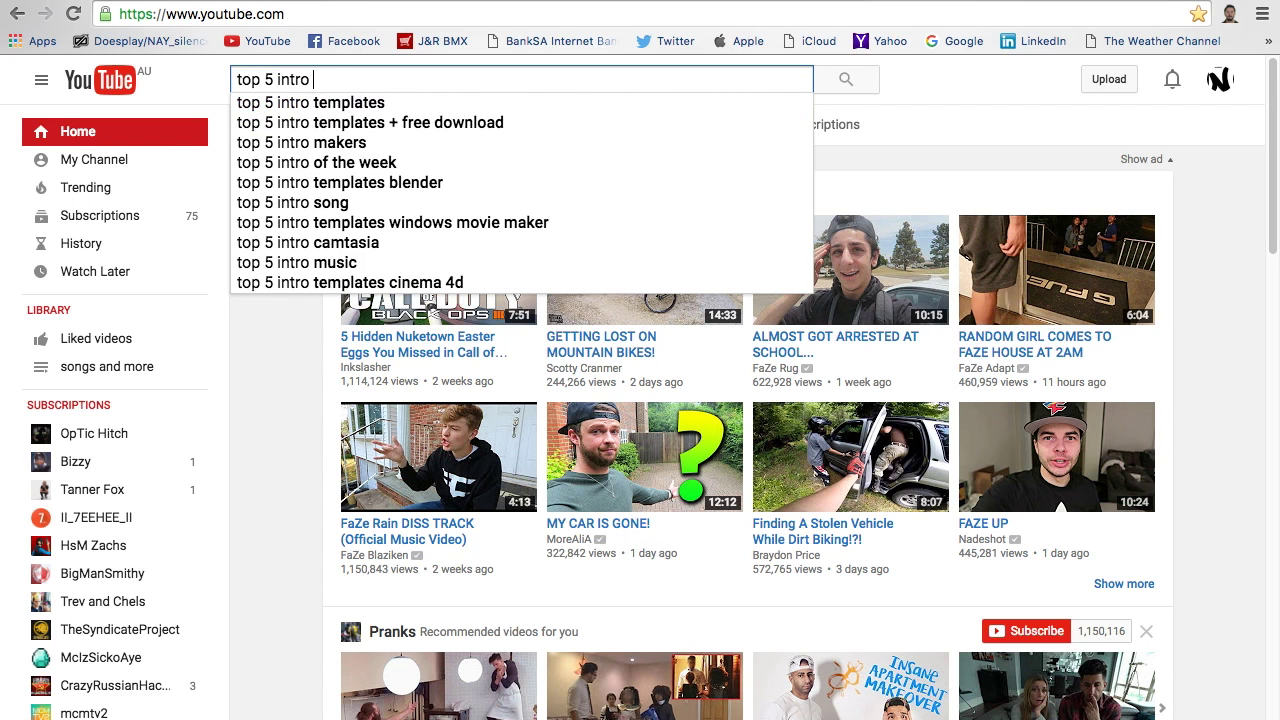
type("templates ")
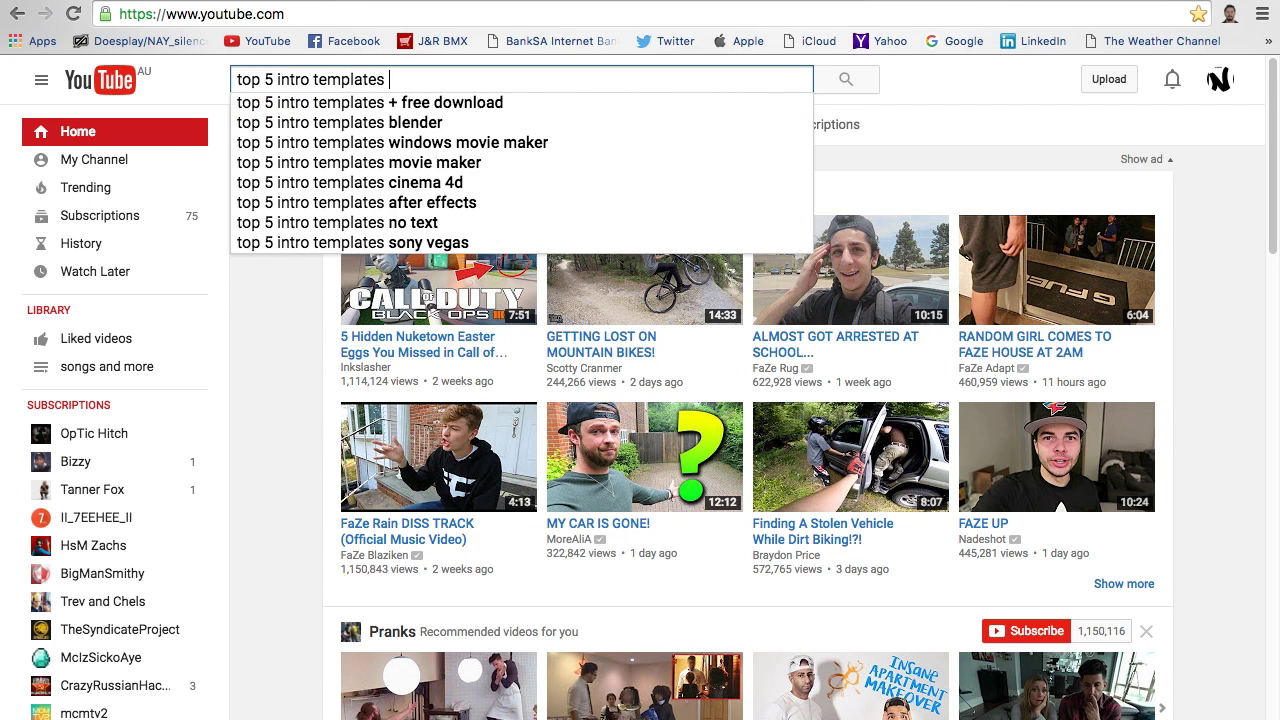
type("without ")
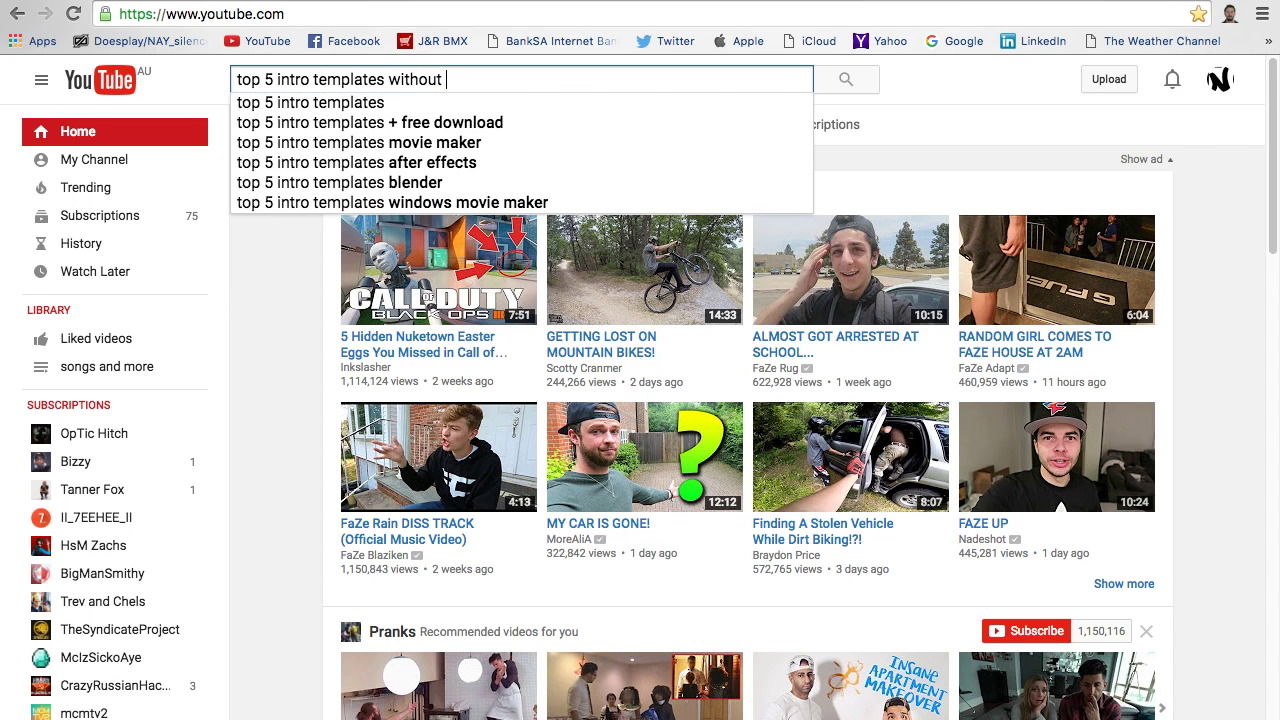
type("text")
key("Return")
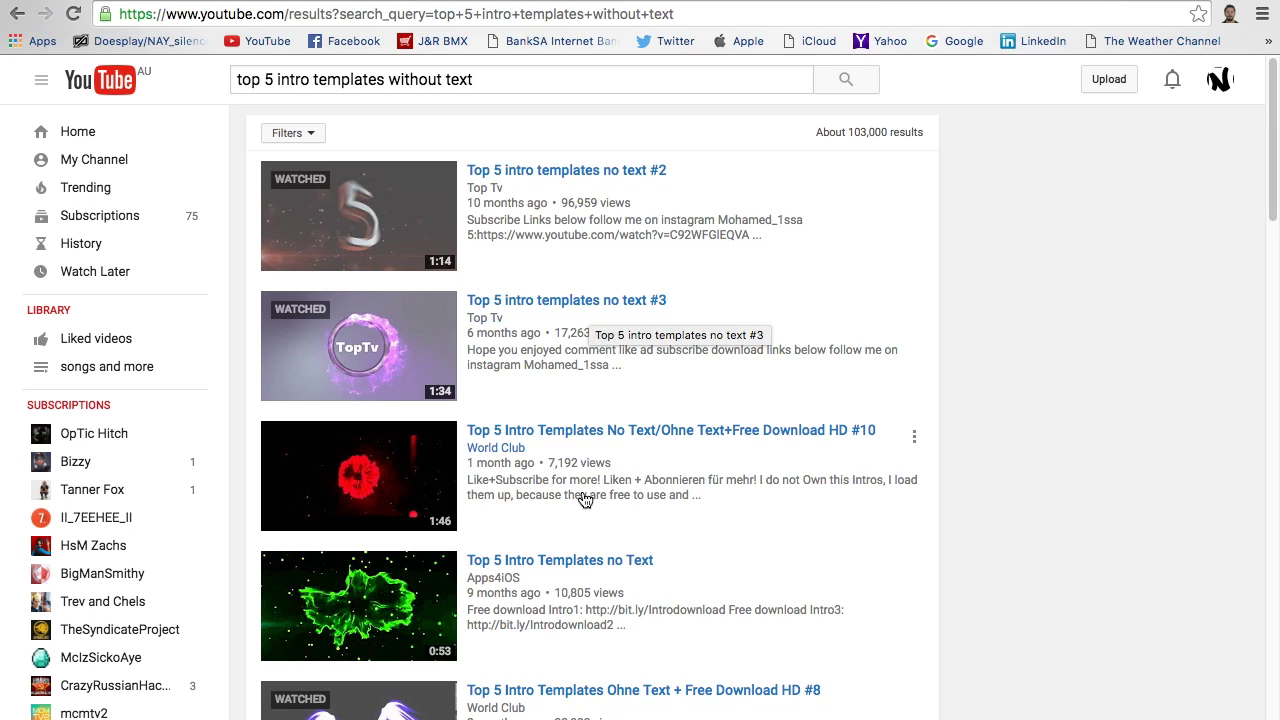
scroll(590, 540, "down", 2)
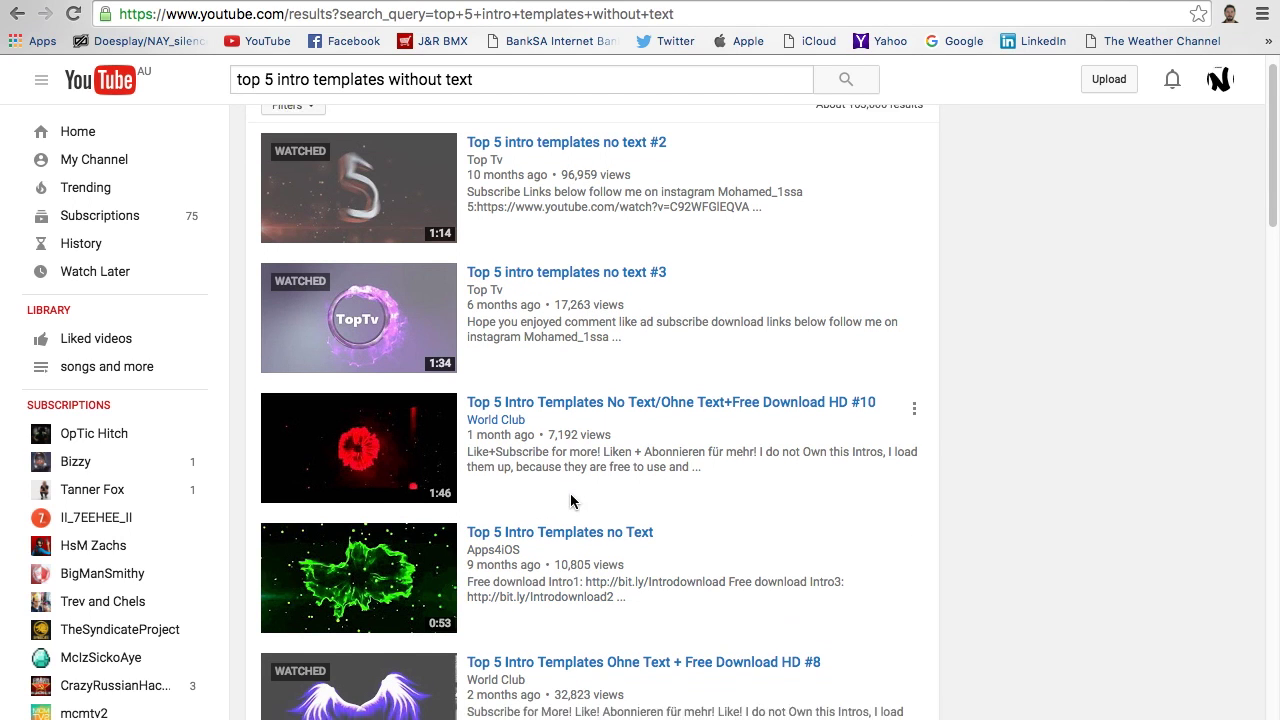
left_click(559, 510)
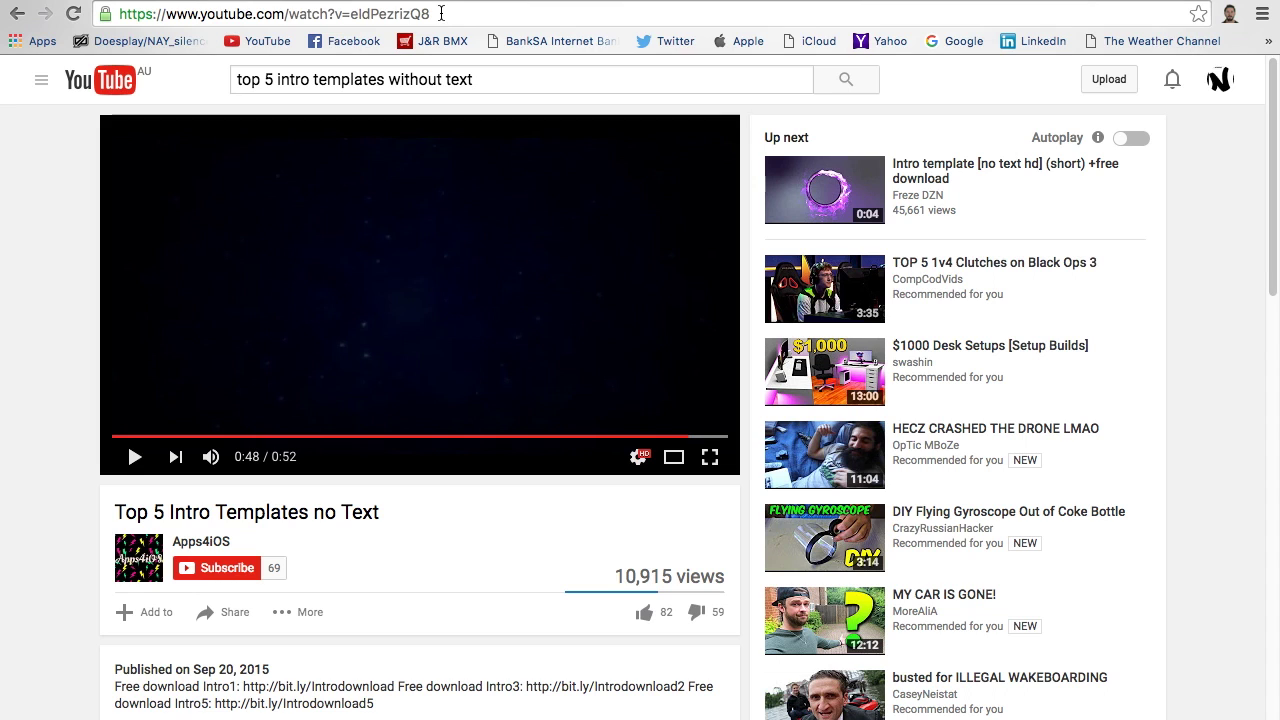
Copy the 'Top 5 Intro Templates no Text' video URL from Chrome's address bar.
left_click(441, 14)
key("super+c")
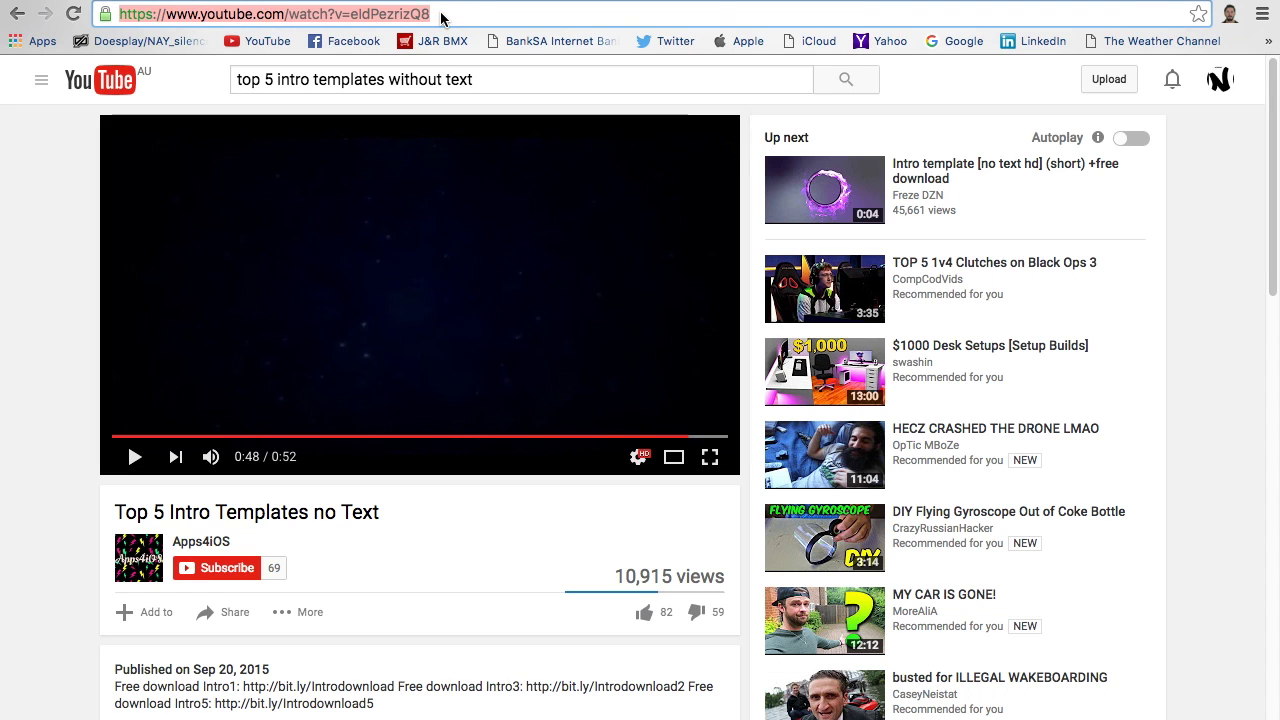
right_click(452, 11)
left_click(480, 12)
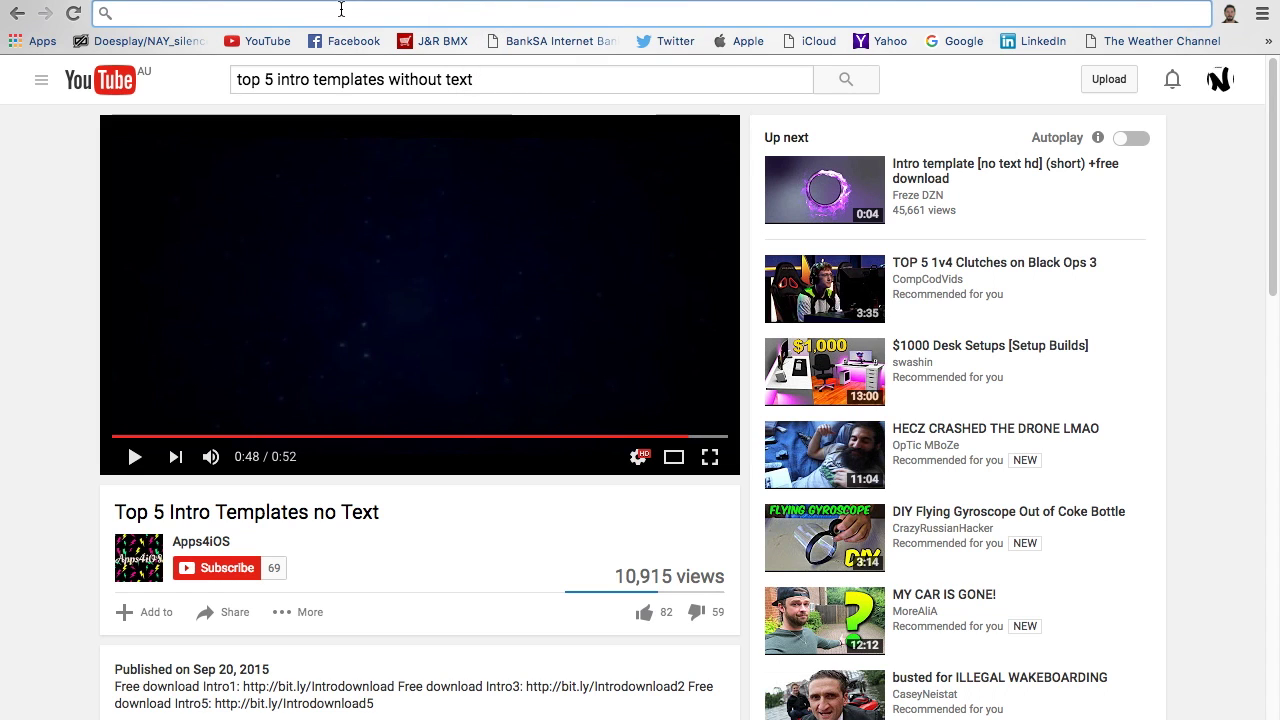
scroll(283, 330, "down", 6)
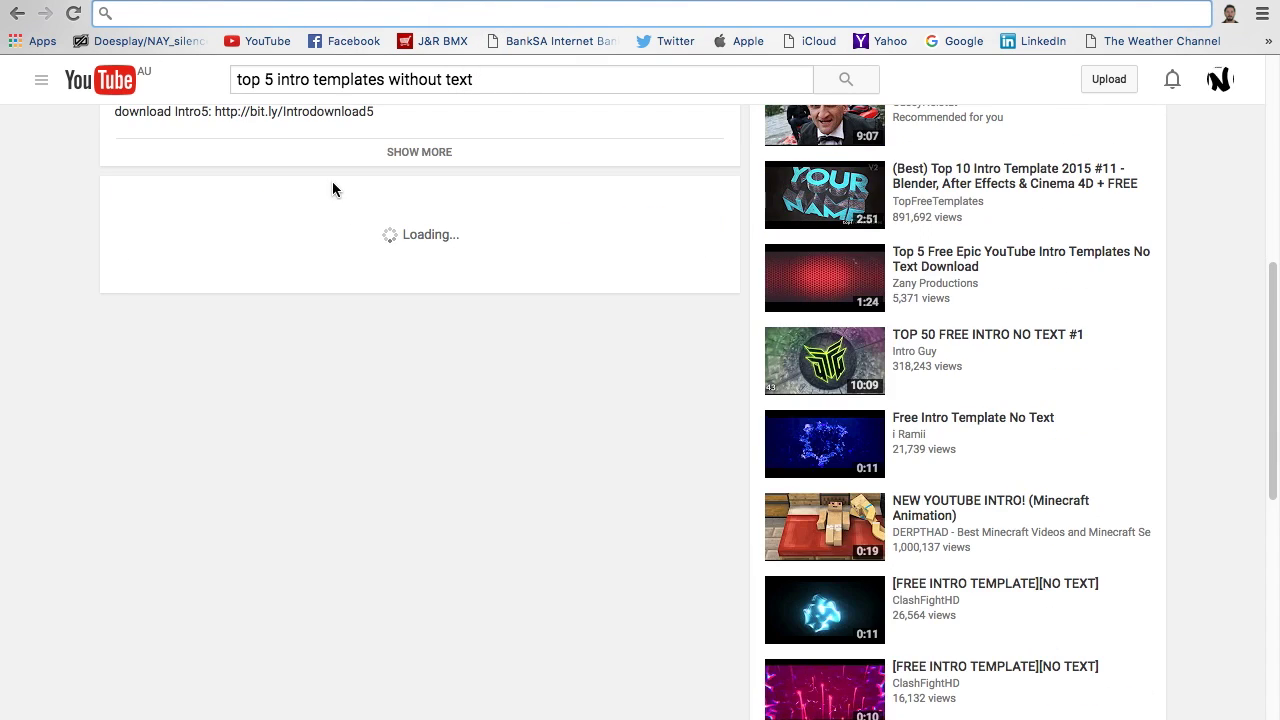
scroll(300, 150, "up", 4)
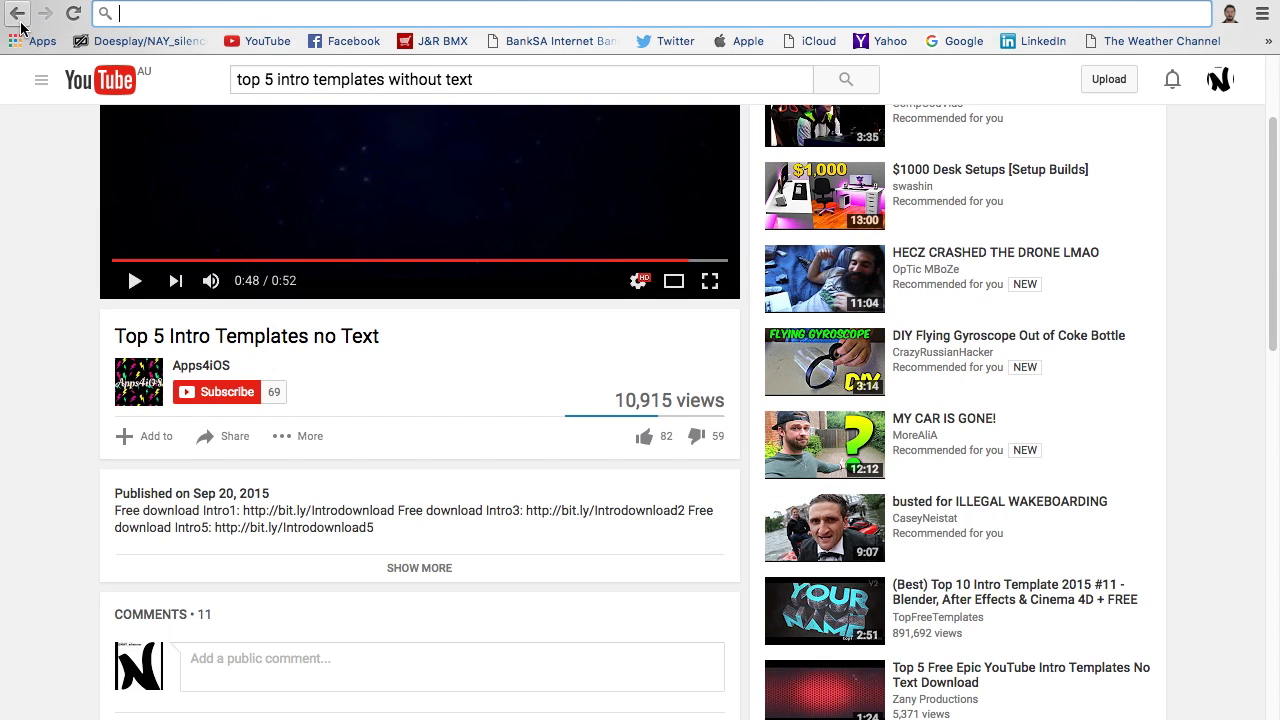
key("super+v")
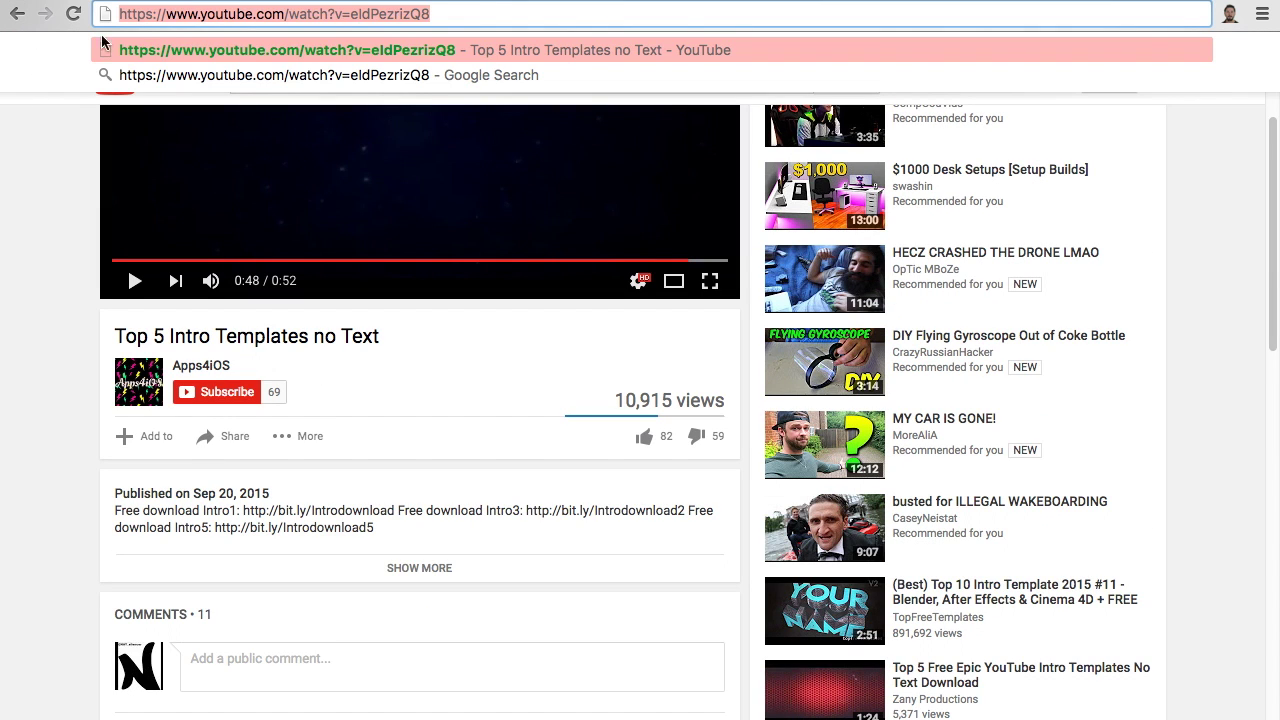
right_click(440, 14)
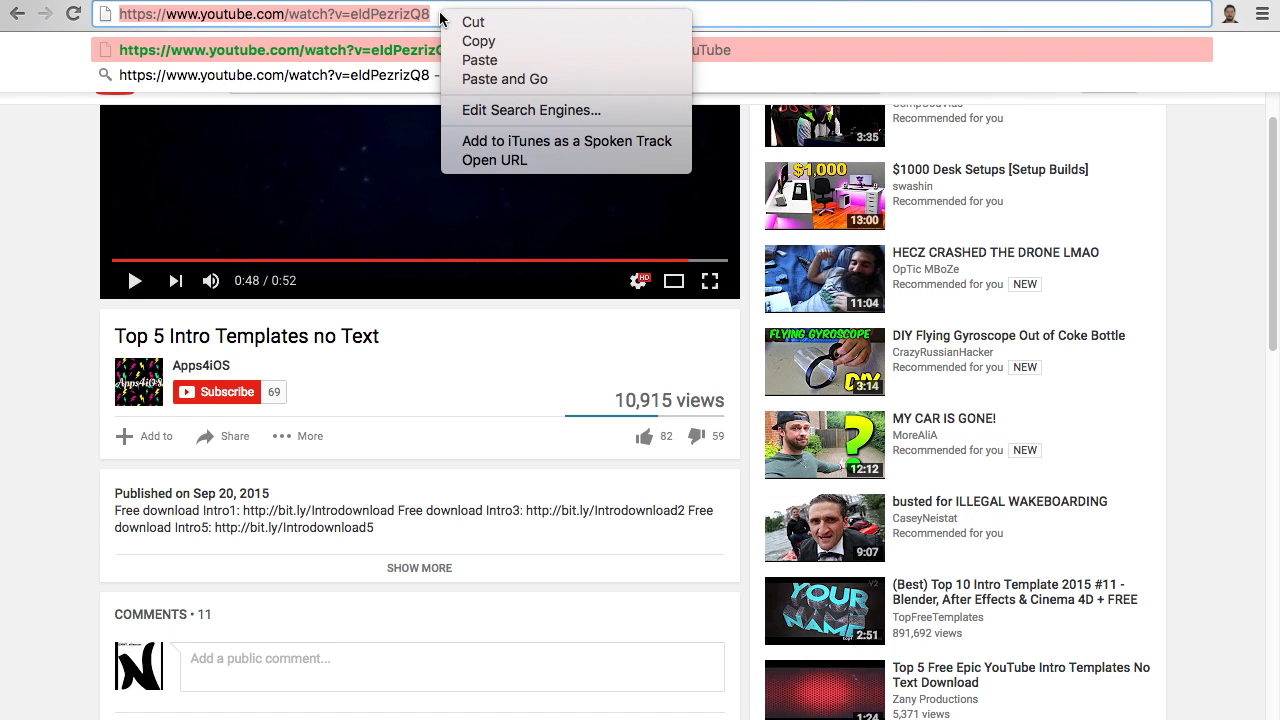
left_click(520, 43)
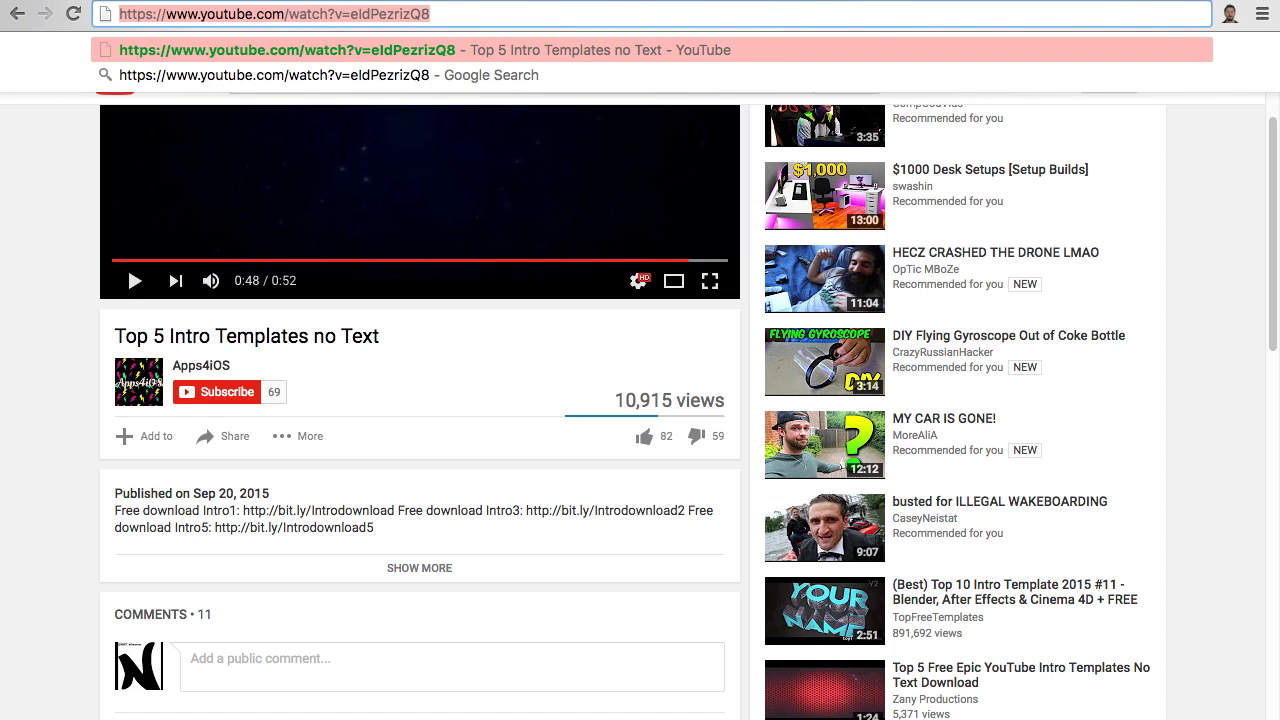
Paste the video URL into YouTubeInMP4's link field and download it as MP4.
key("ctrl+Tab")
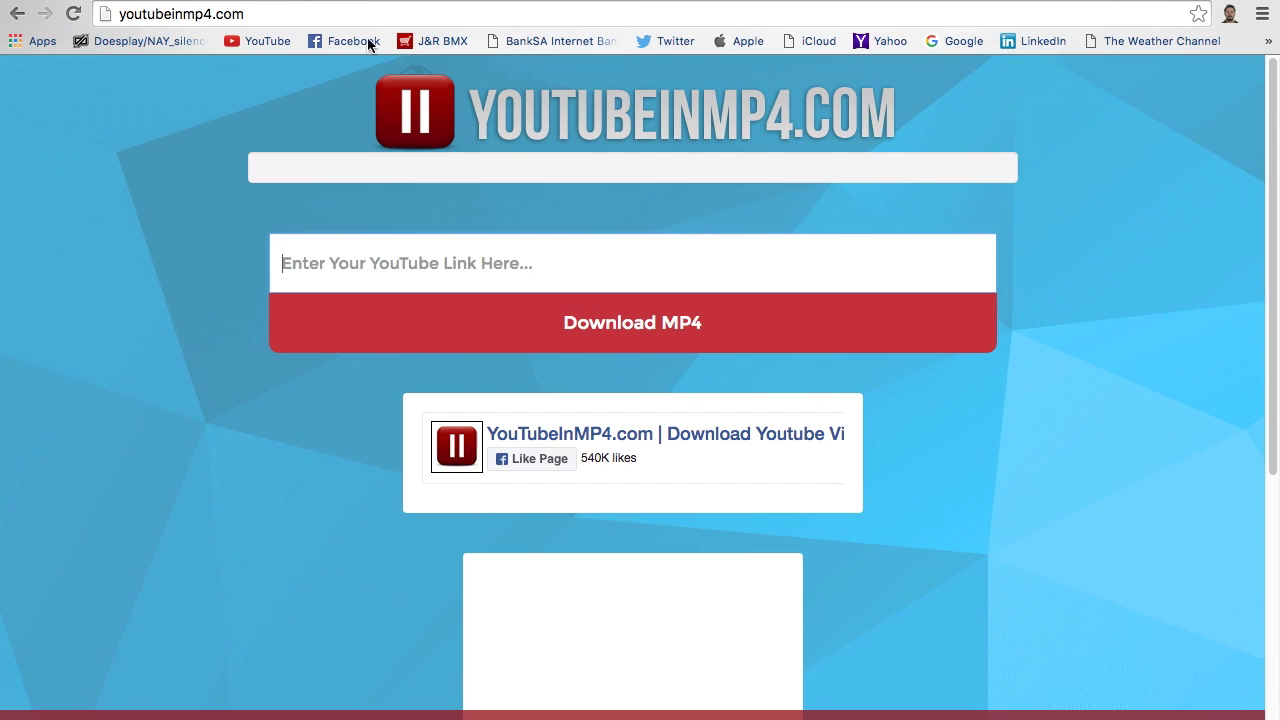
right_click(405, 245)
left_click(455, 341)
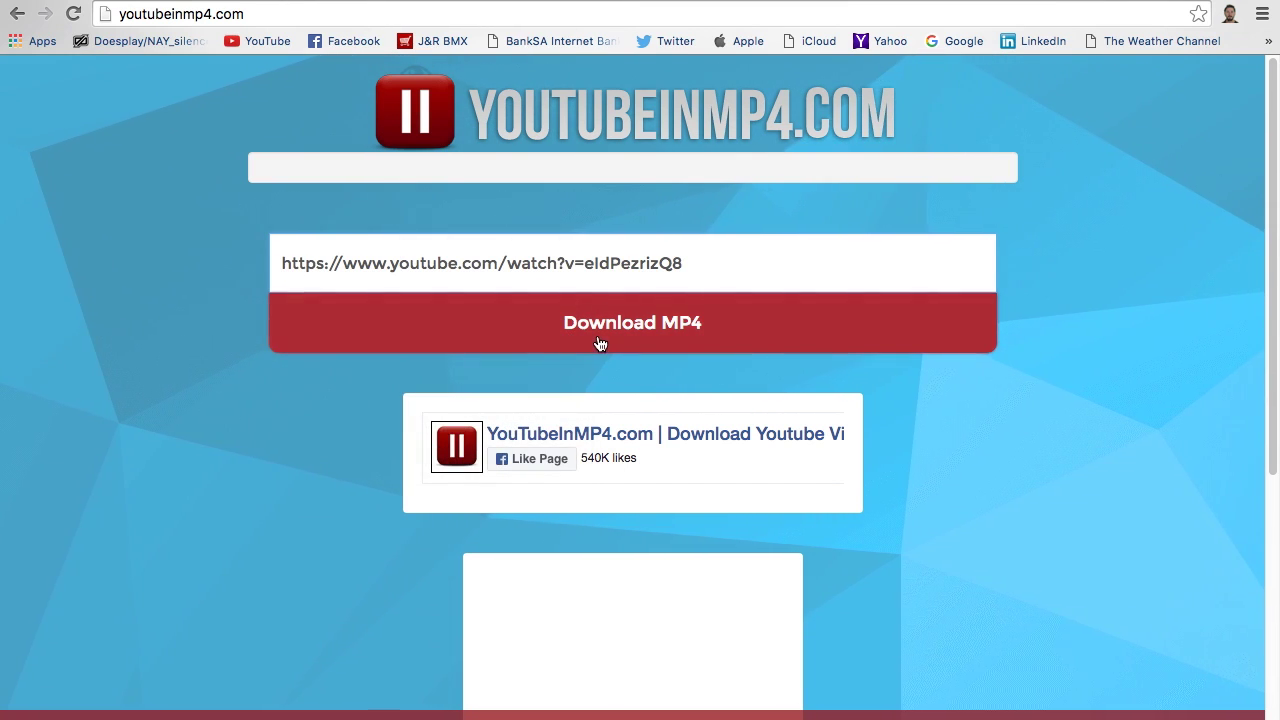
left_click(597, 343)
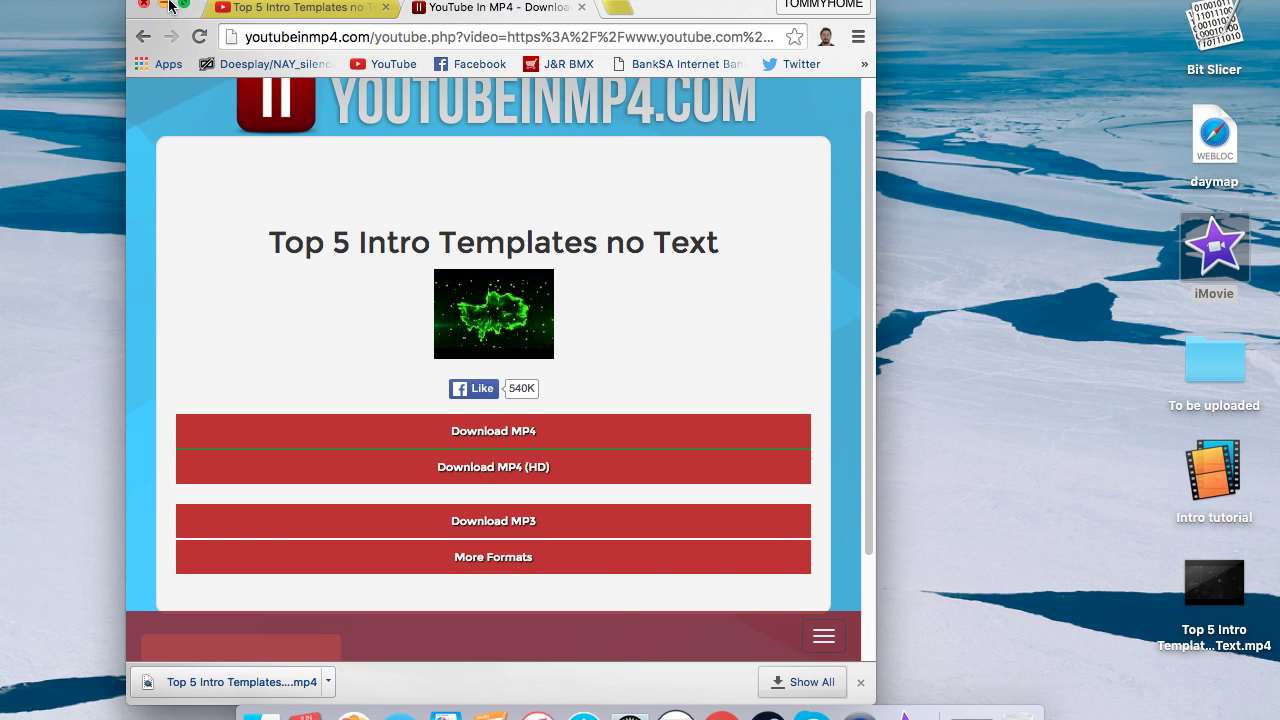
Minimize Chrome to find the downloaded mp4 on the desktop and launch iMovie from the Dock.
left_click(165, 5)
left_click(1211, 645)
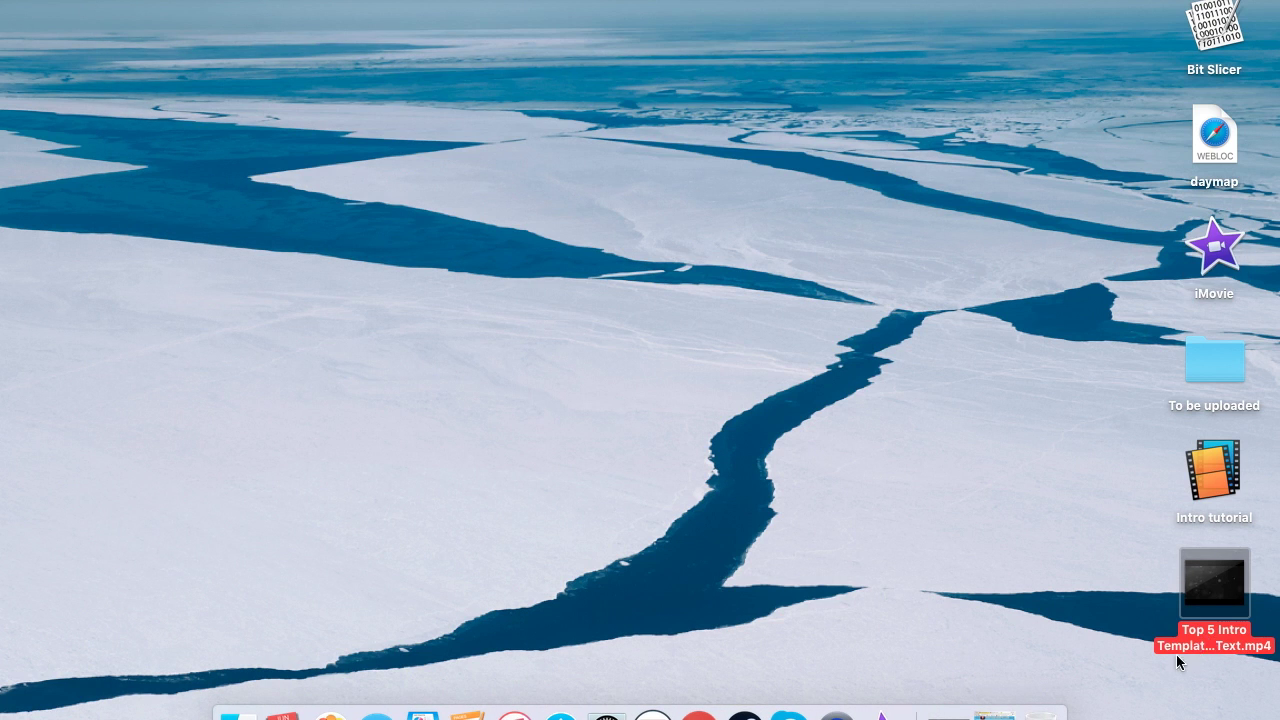
left_click(908, 593)
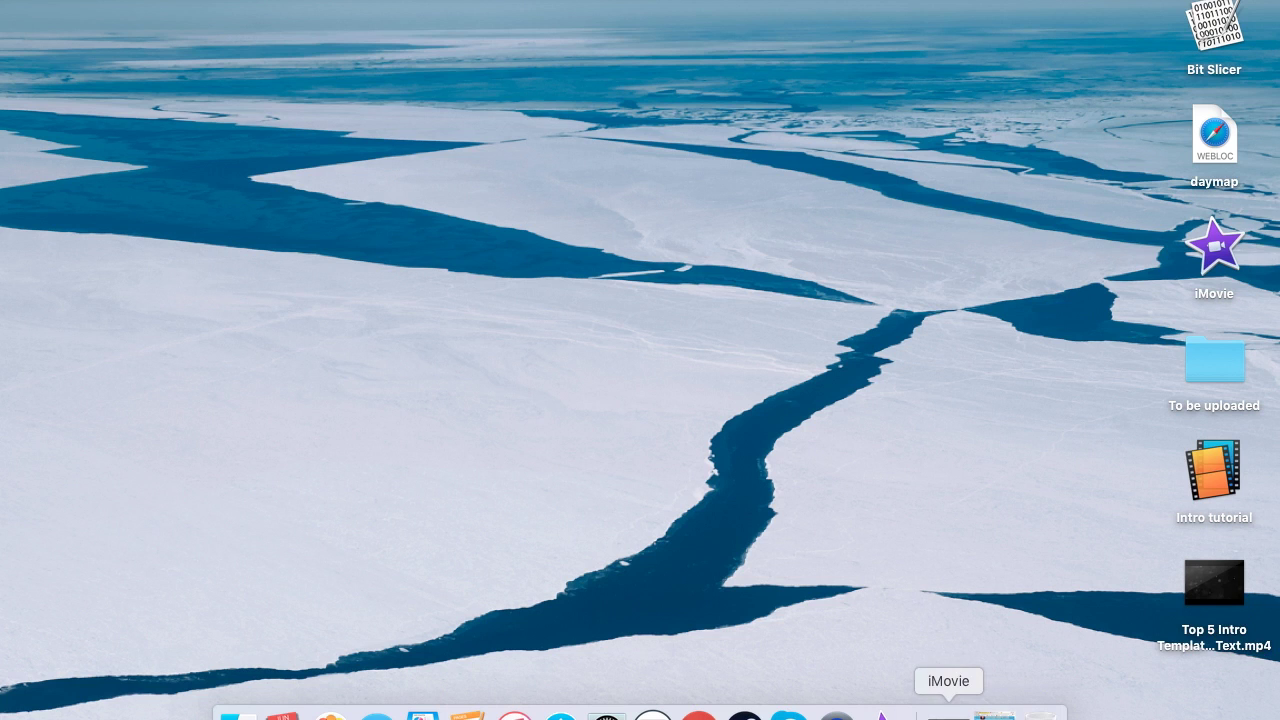
left_click(948, 712)
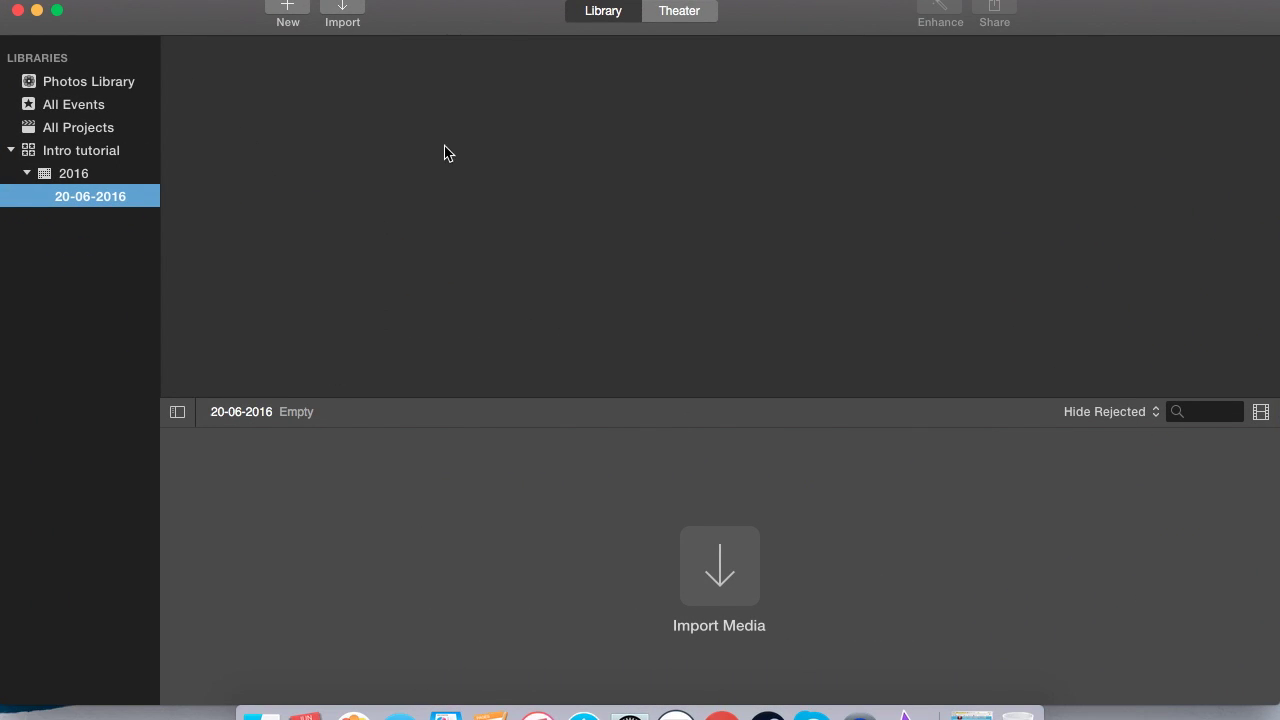
Create a No Theme movie in the 20-06-2016 event and name it 'Intro tutorial'.
left_click(290, 10)
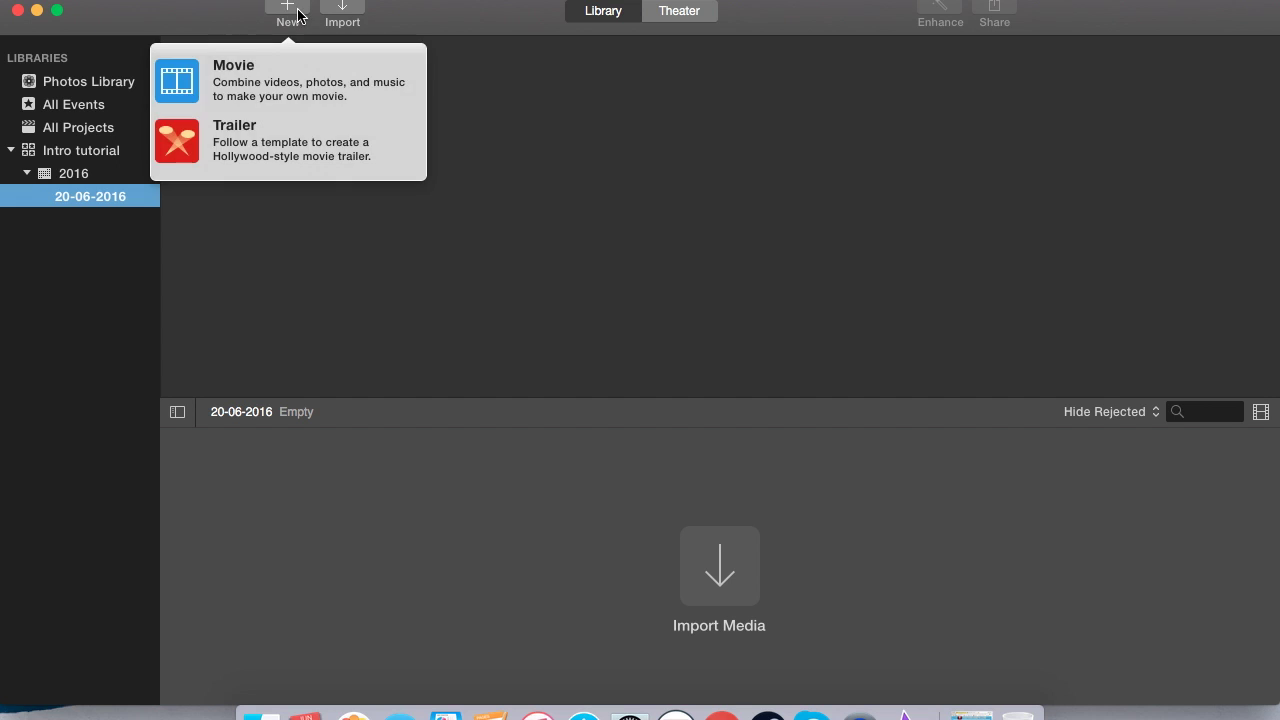
left_click(287, 87)
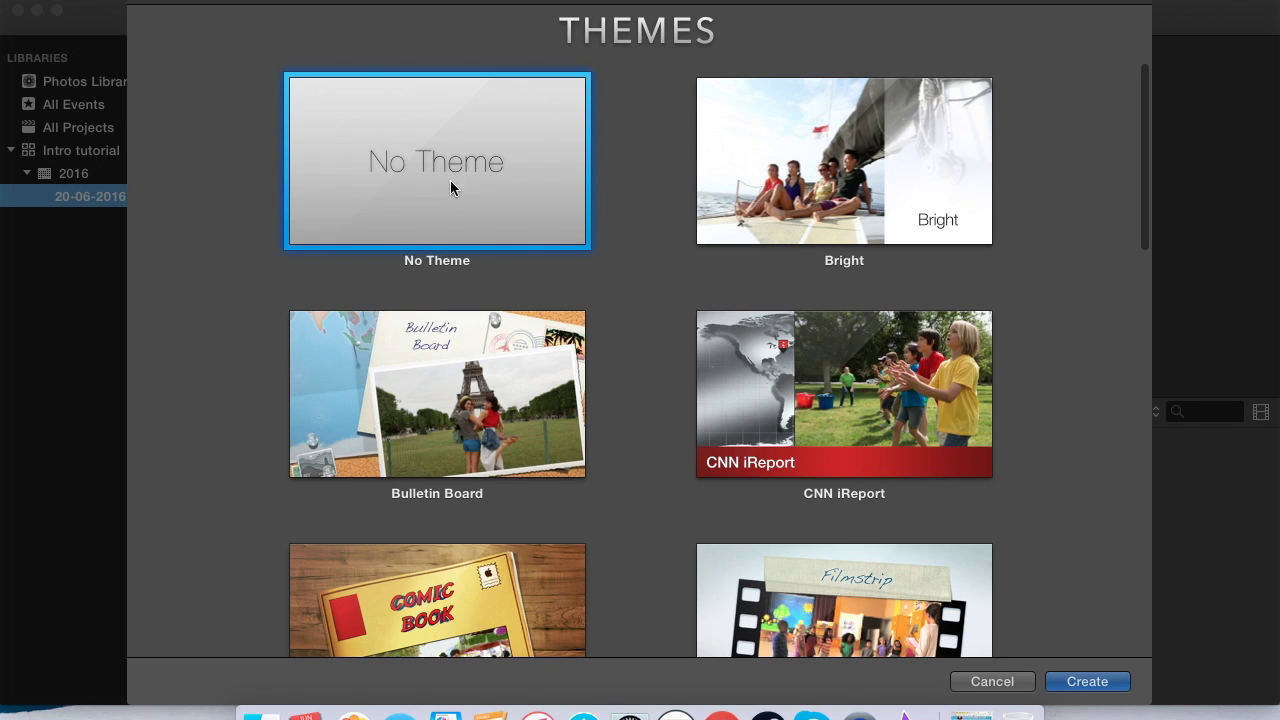
left_click(1106, 688)
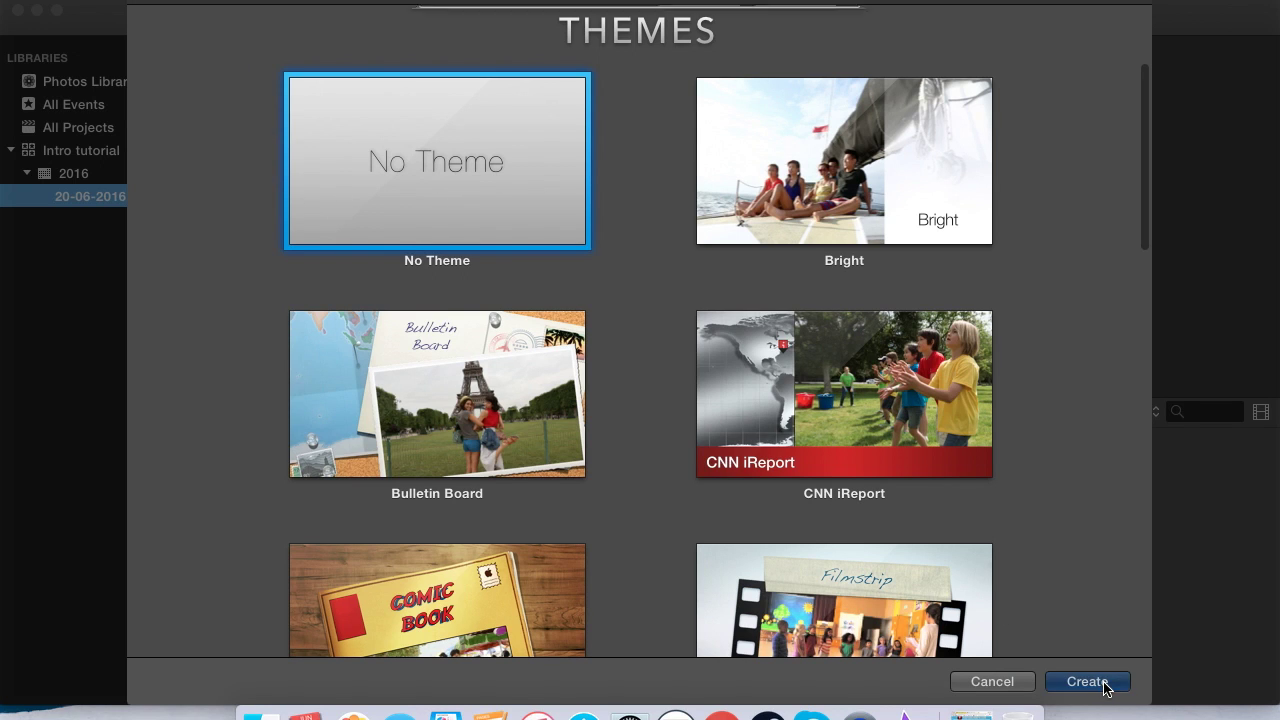
key("BackSpace")
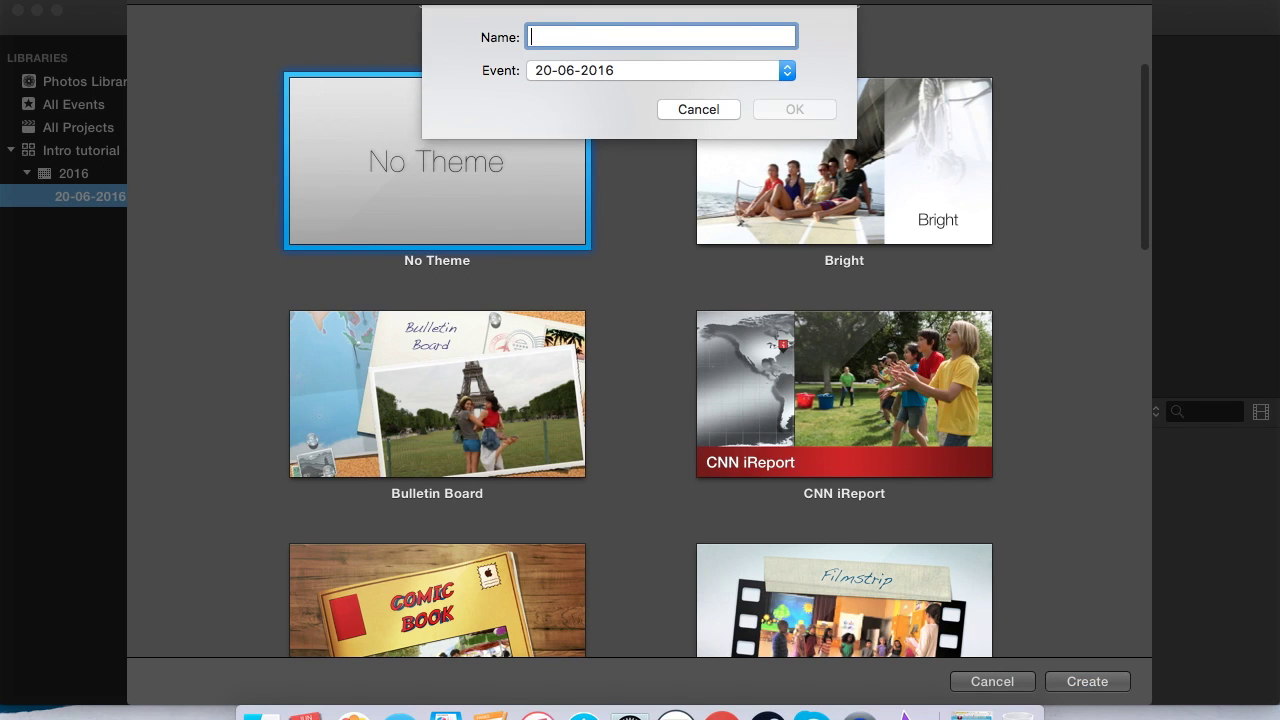
type("Intro tutorial")
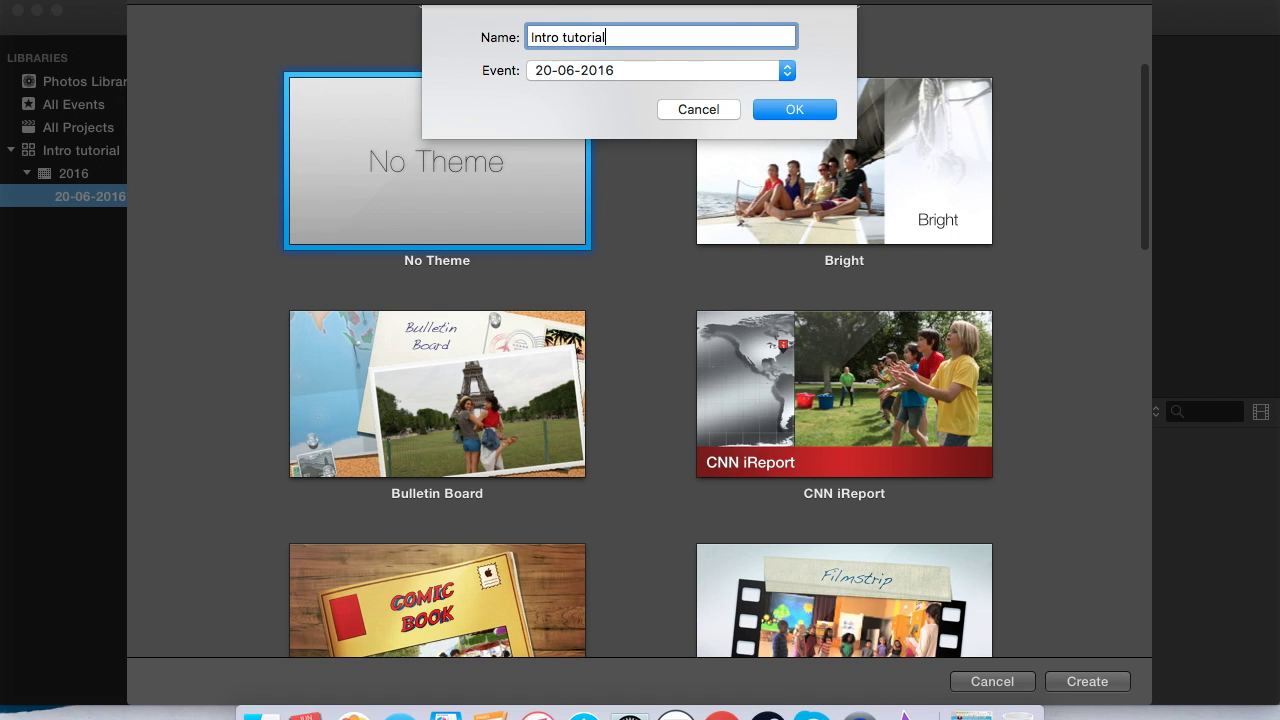
key("Return")
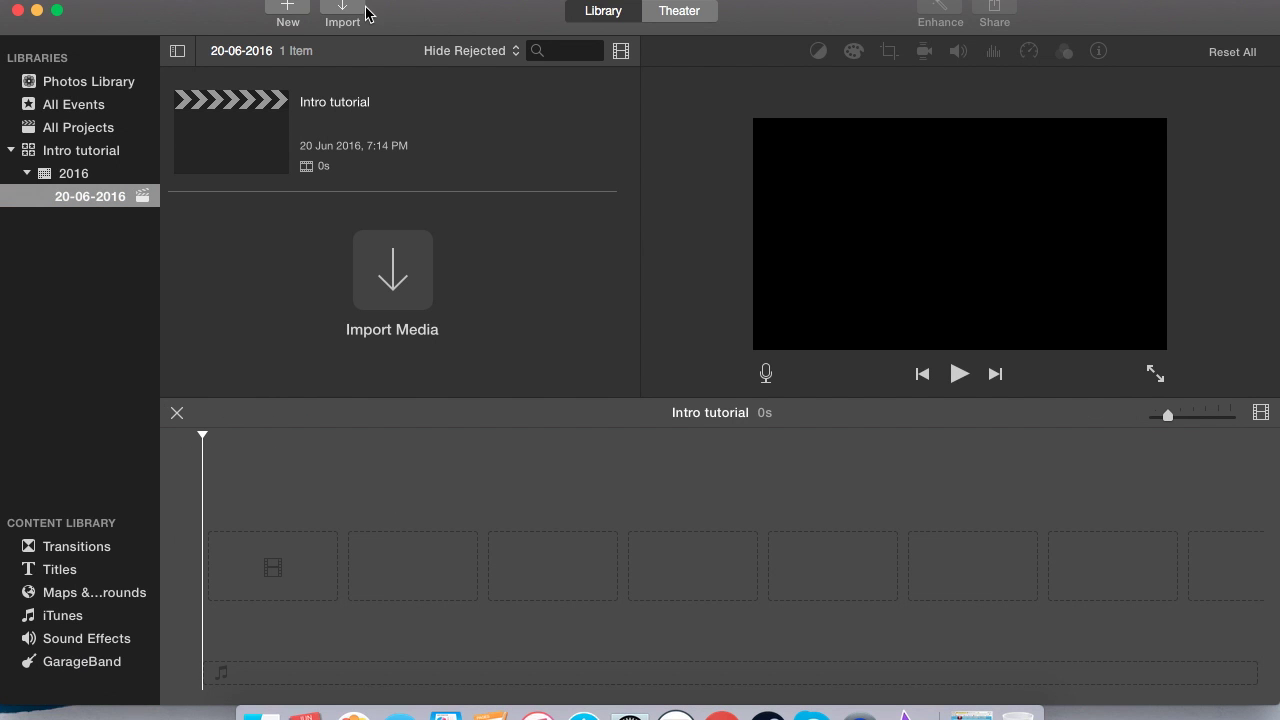
Drag the downloaded mp4 from the desktop onto the Intro tutorial timeline, then make iMovie full screen.
left_click_drag(478, 14, 437, 22)
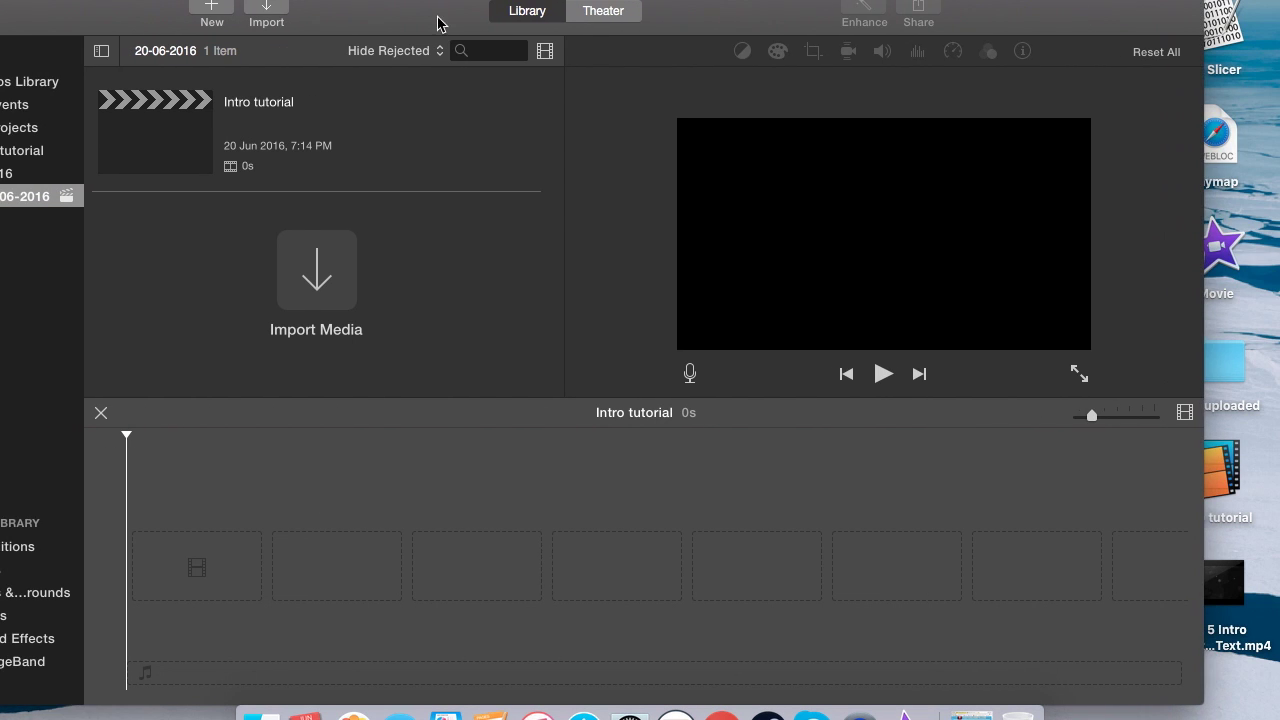
left_click_drag(1222, 578, 695, 521)
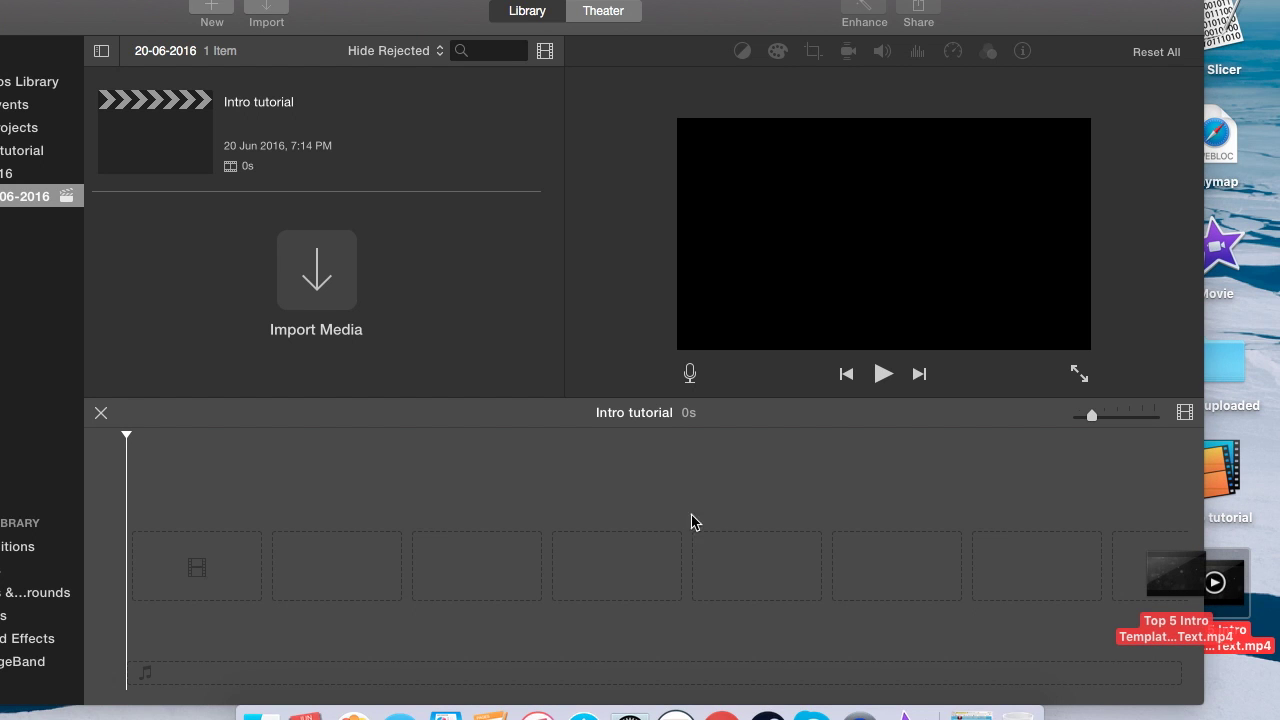
left_click_drag(388, 568, 640, 566)
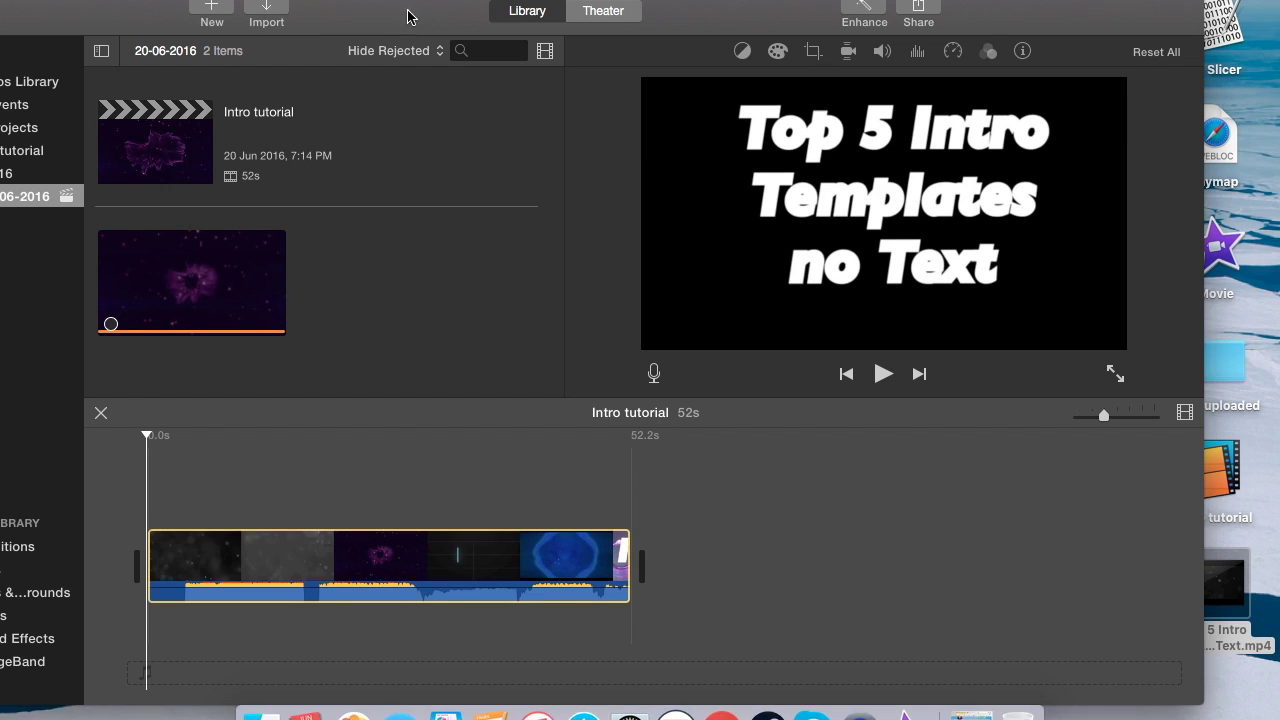
left_click_drag(437, 14, 494, 2)
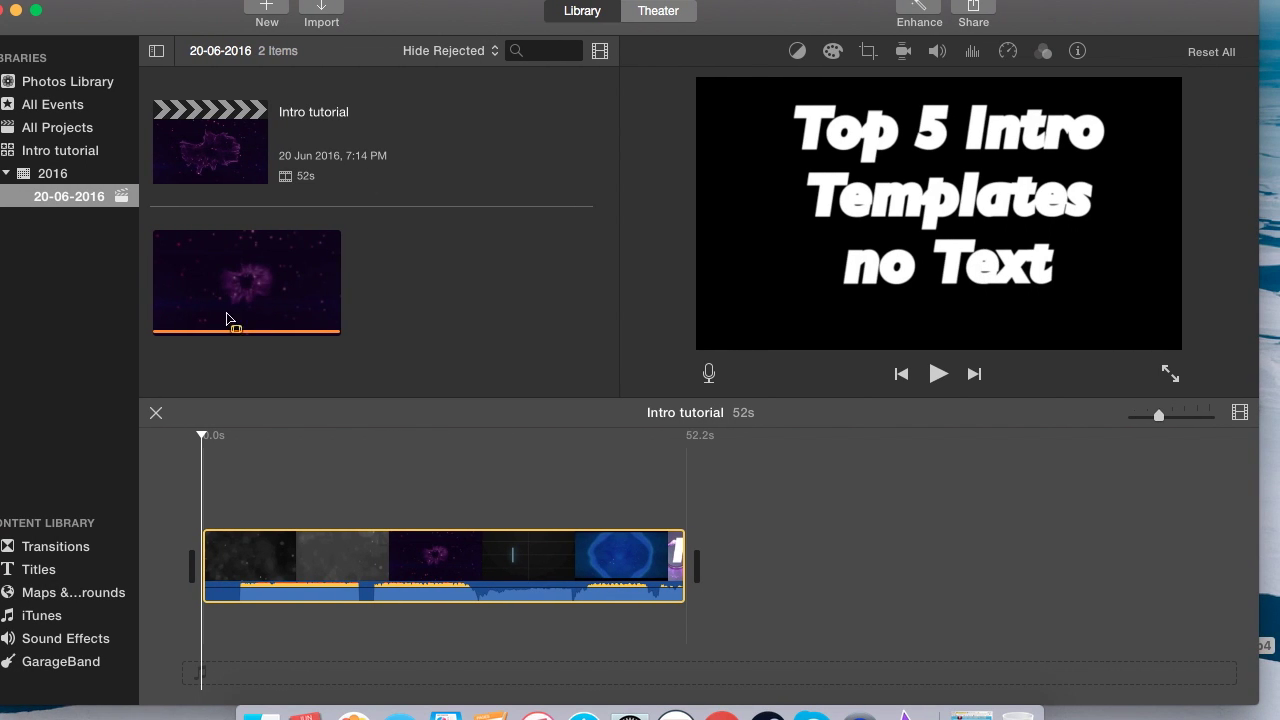
left_click(37, 10)
left_click(217, 602)
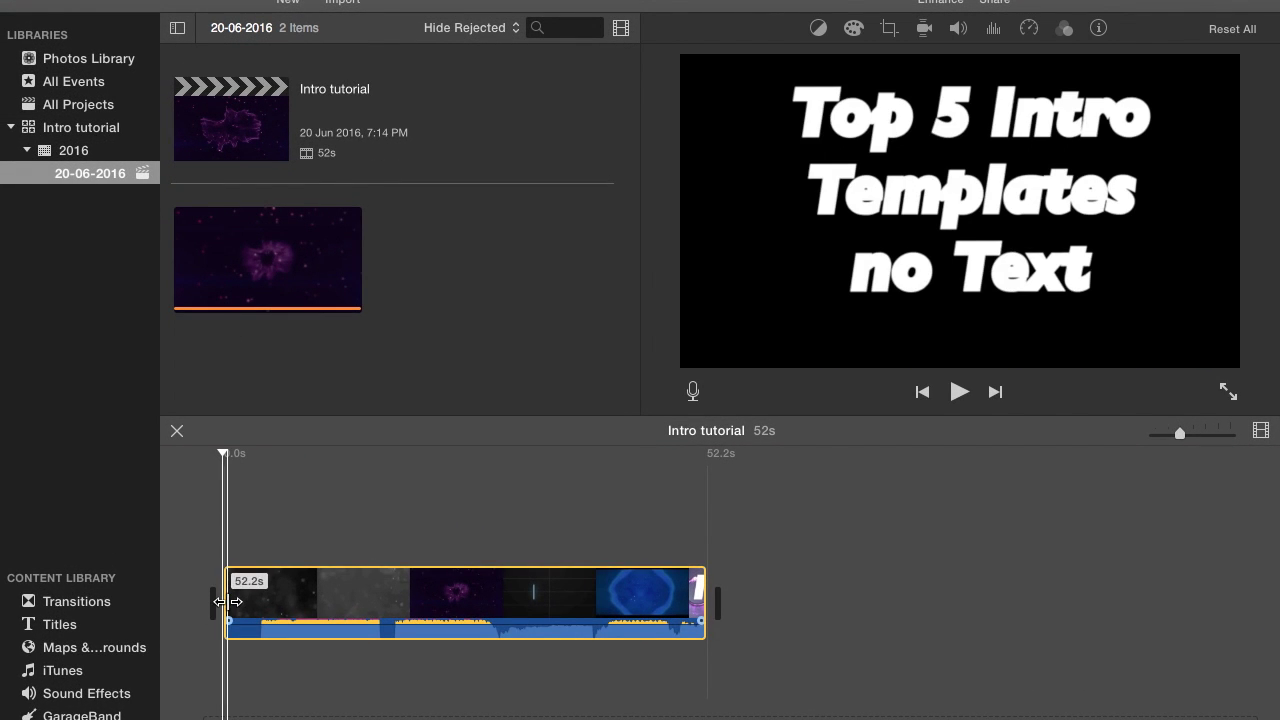
Trim about two seconds off the clip's start and shorten its end to about 12.5 seconds.
left_click_drag(229, 603, 263, 596)
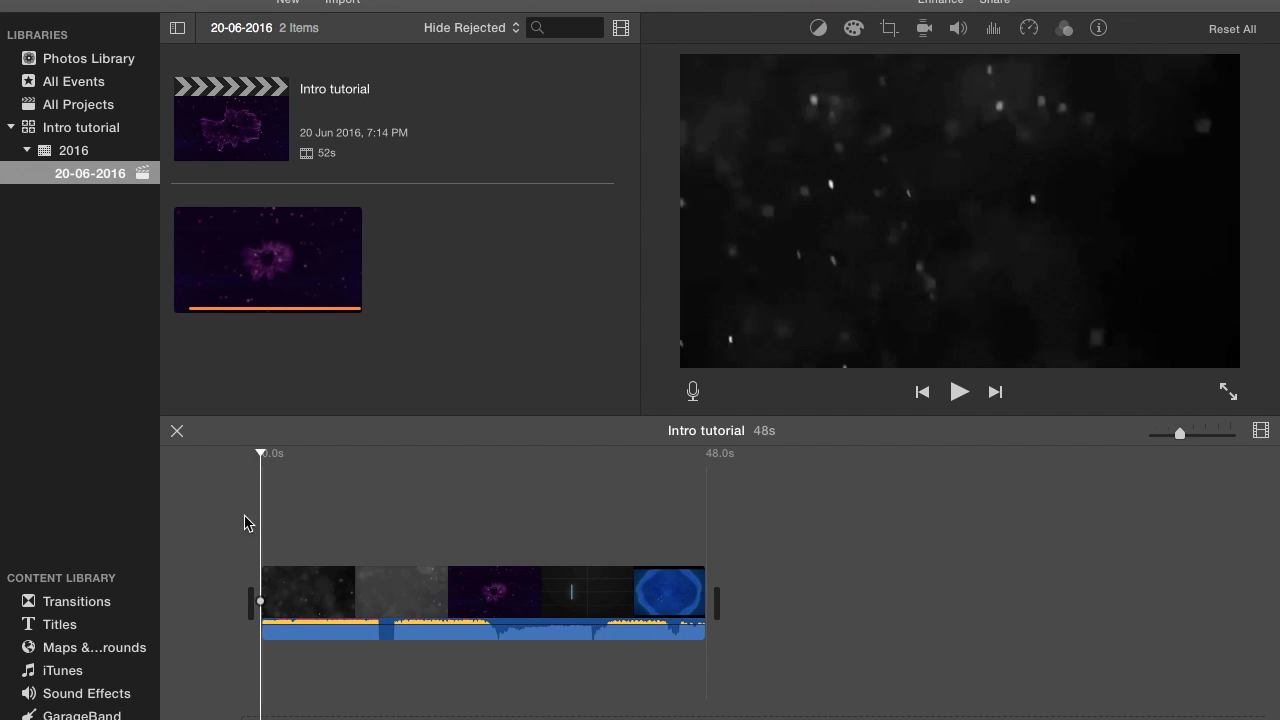
key("space")
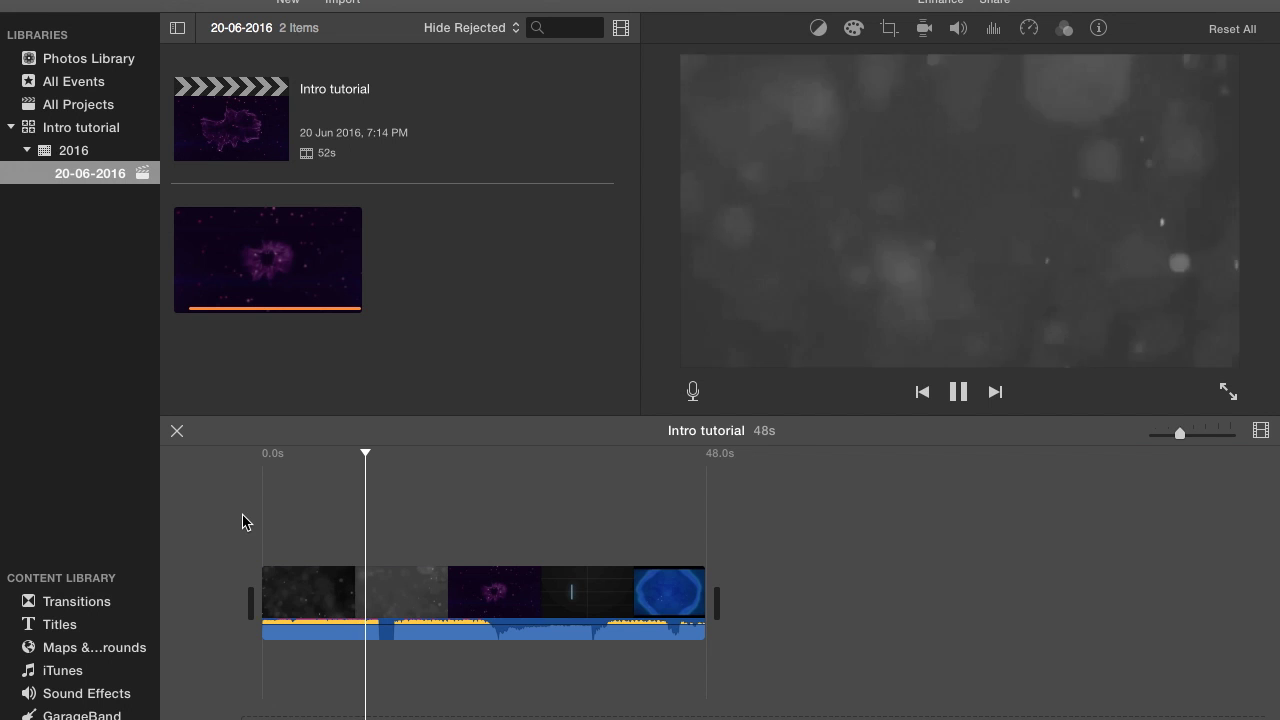
key("space")
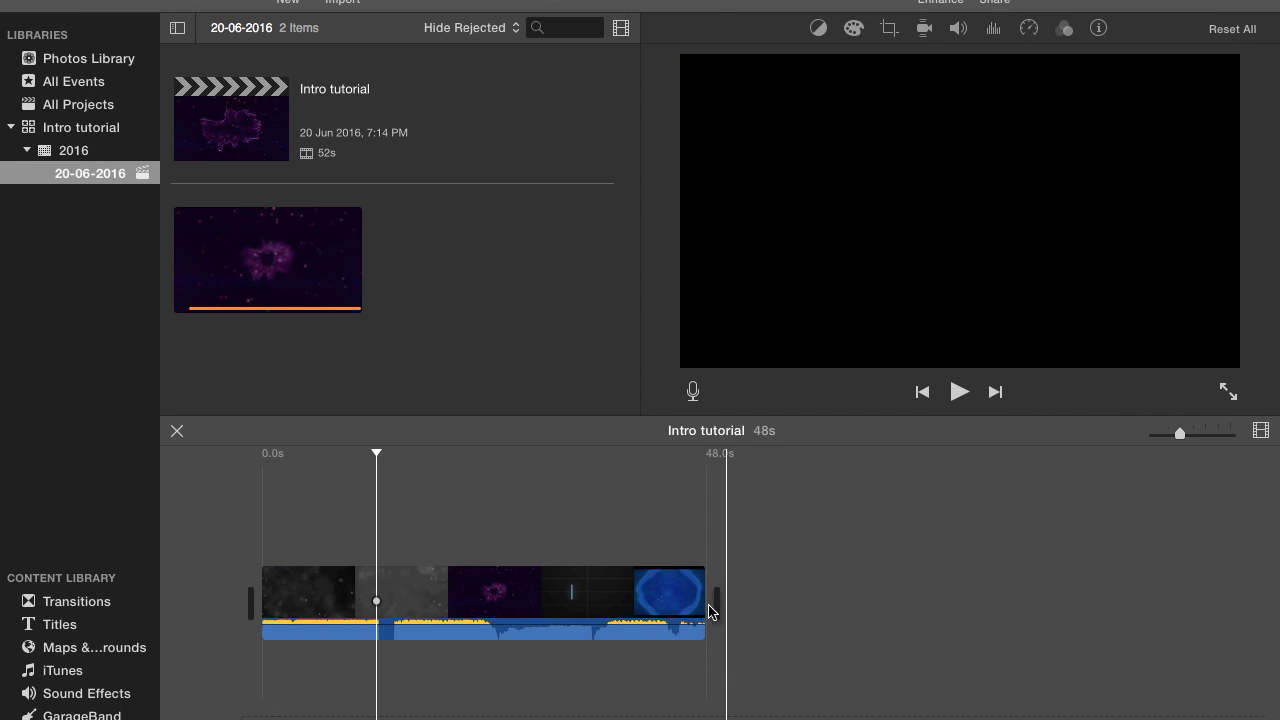
left_click_drag(706, 607, 374, 588)
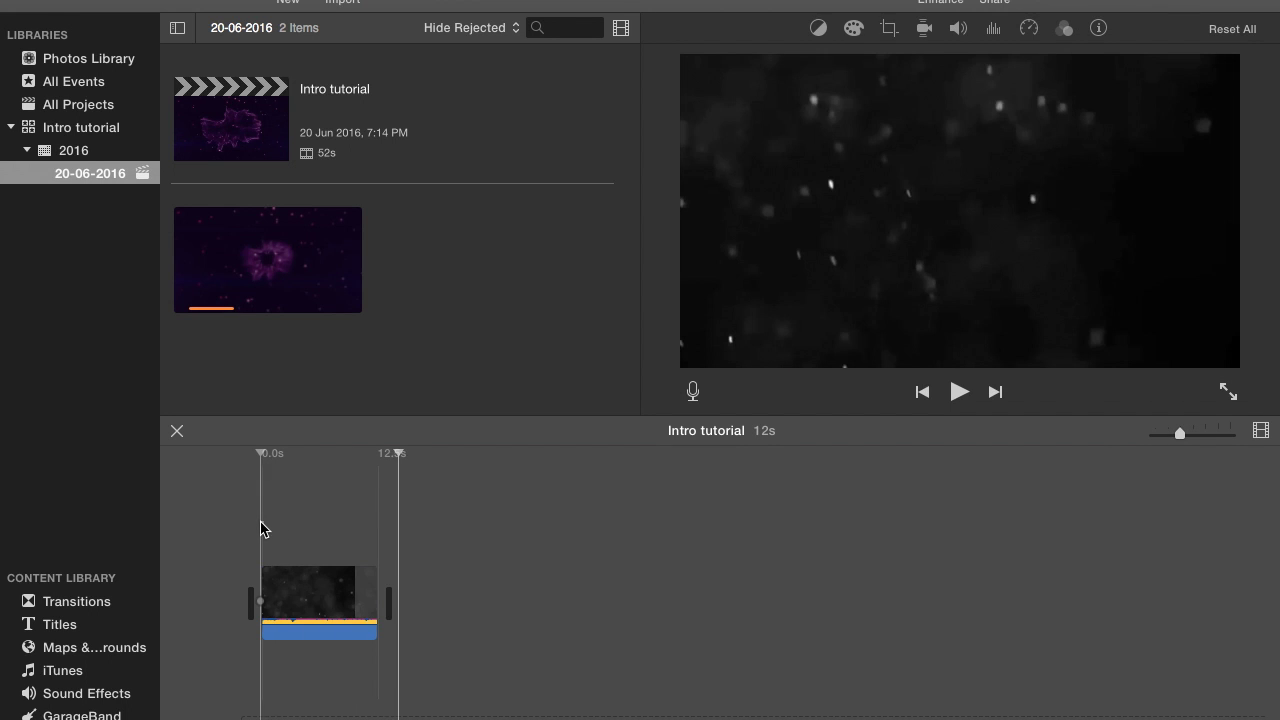
left_click(100, 626)
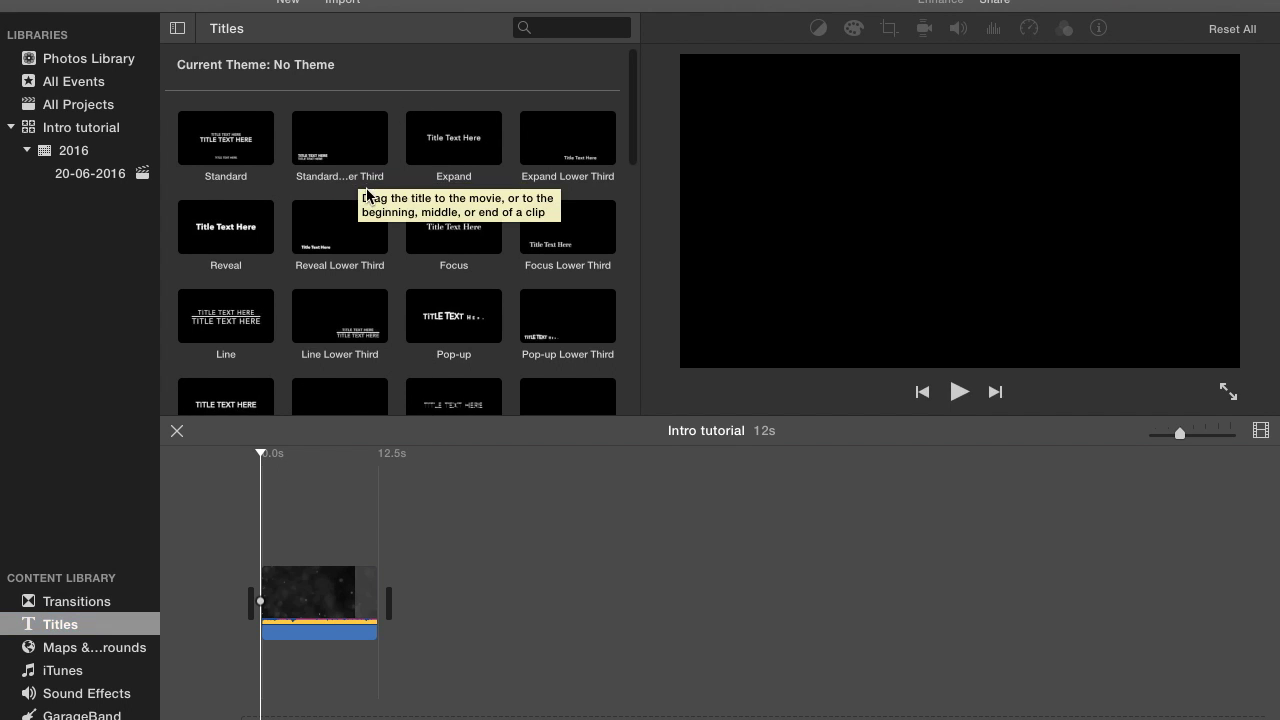
Browse the title styles and drop a Vertical Drift title over the clip.
scroll(420, 266, "down", 2)
scroll(420, 266, "down", 2)
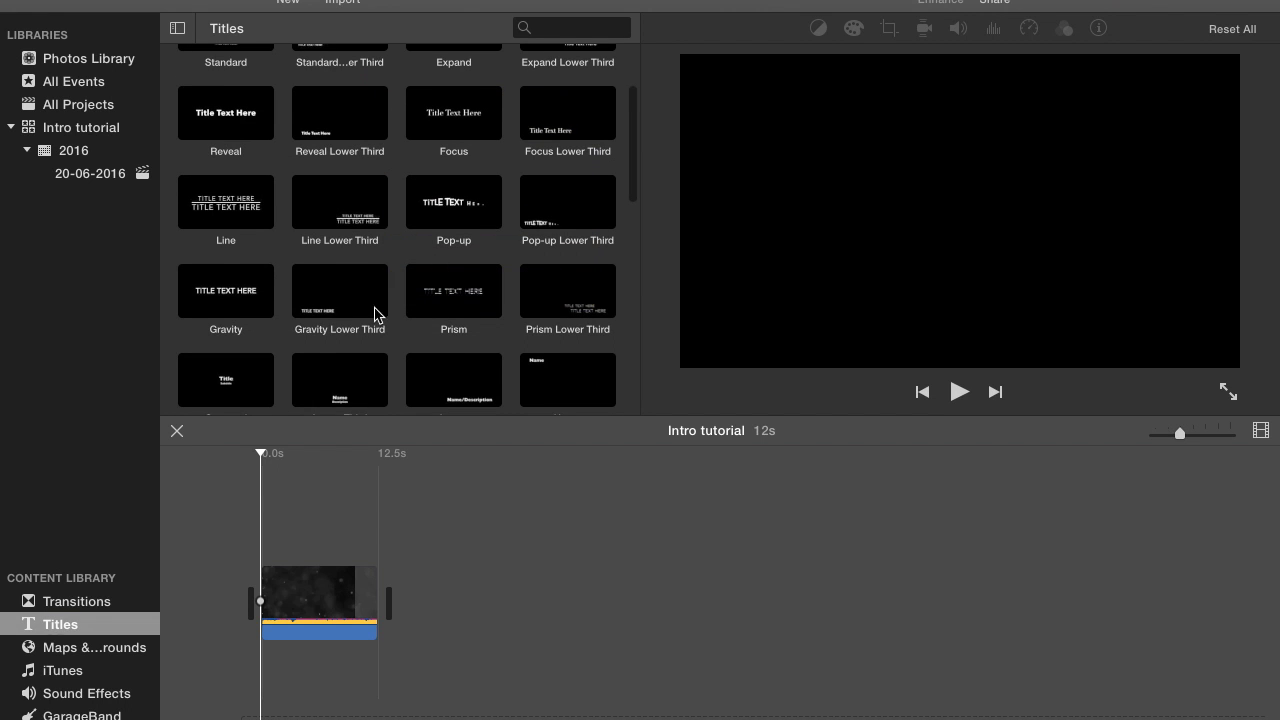
scroll(330, 306, "down", 2)
scroll(307, 302, "down", 5)
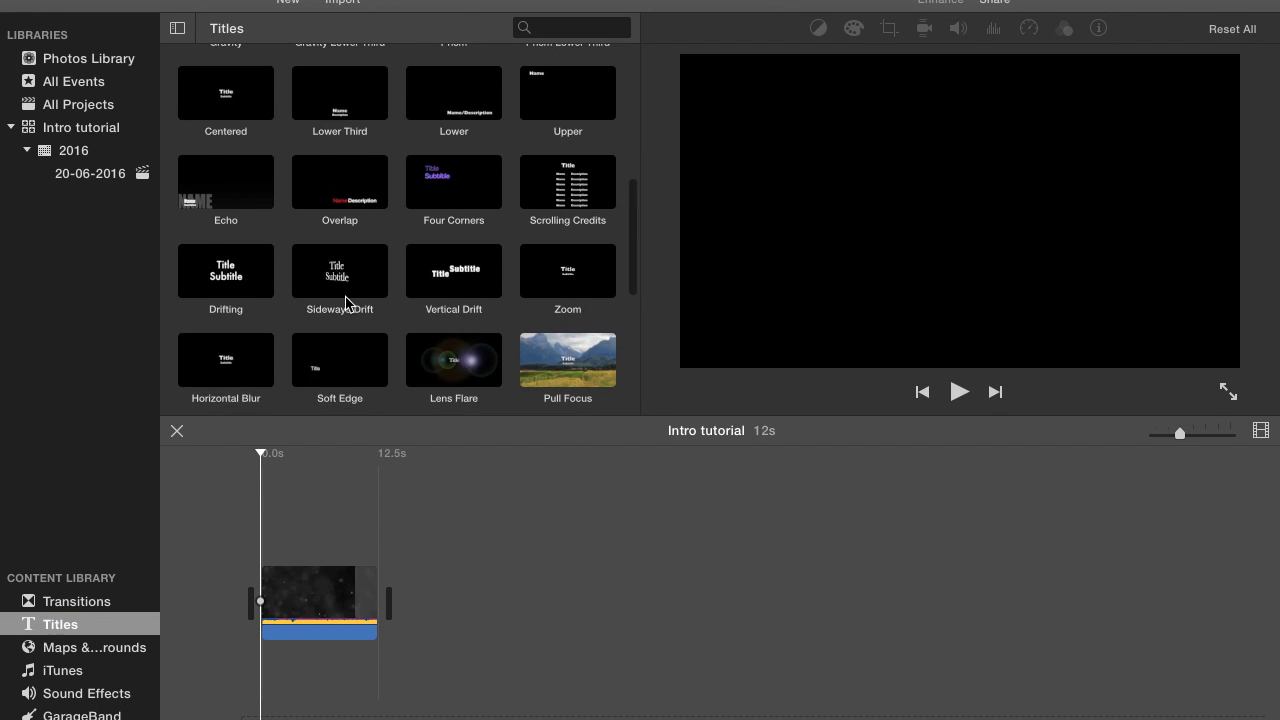
scroll(390, 302, "down", 3)
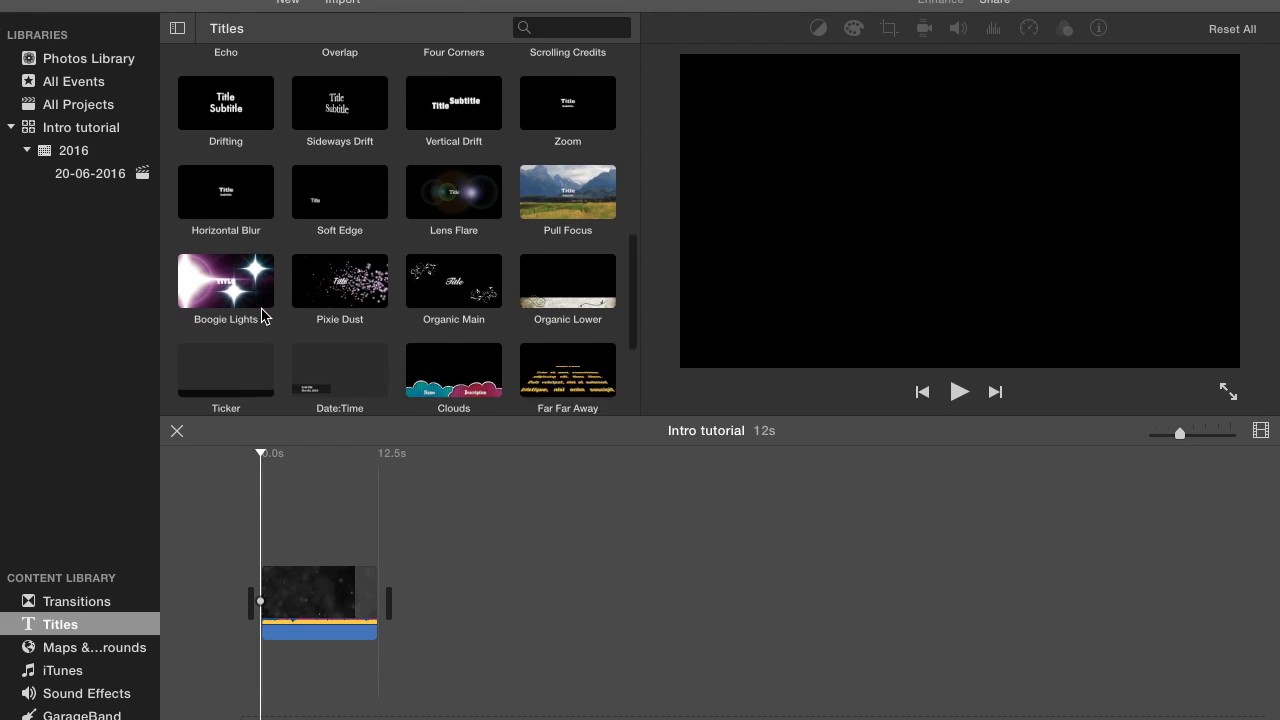
scroll(266, 315, "down", 2)
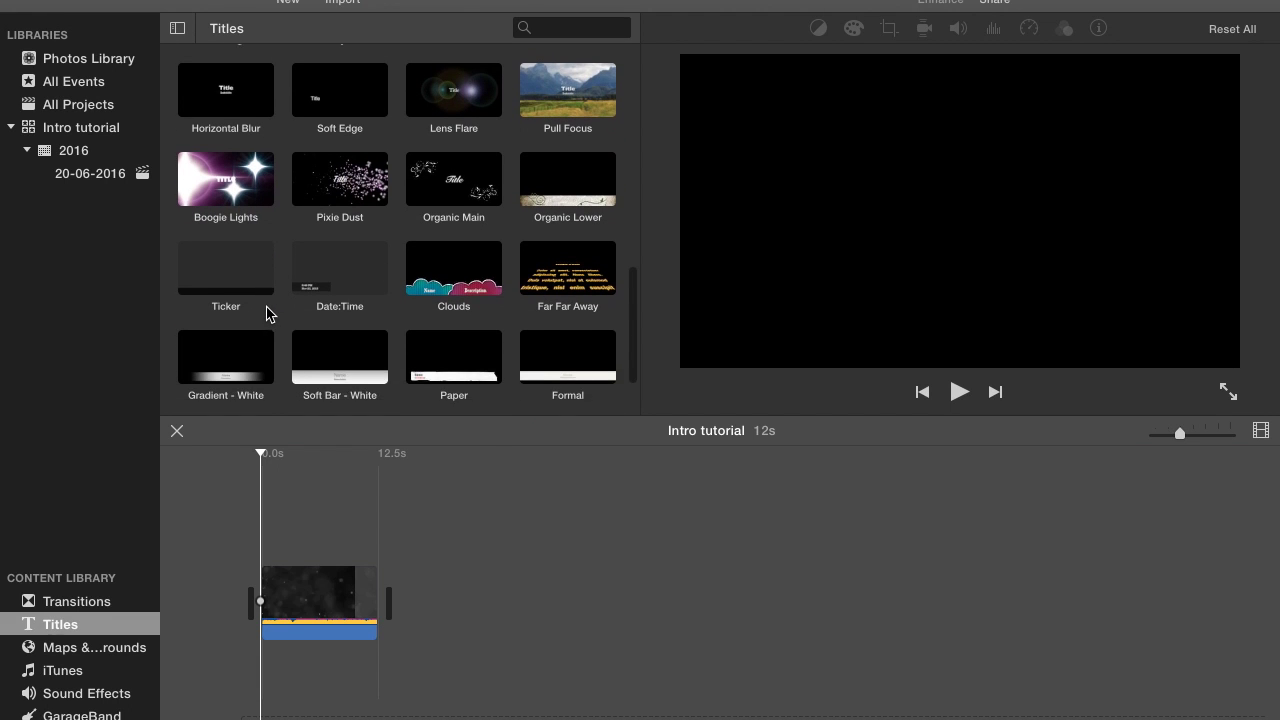
scroll(266, 315, "down", 1)
scroll(349, 320, "up", 5)
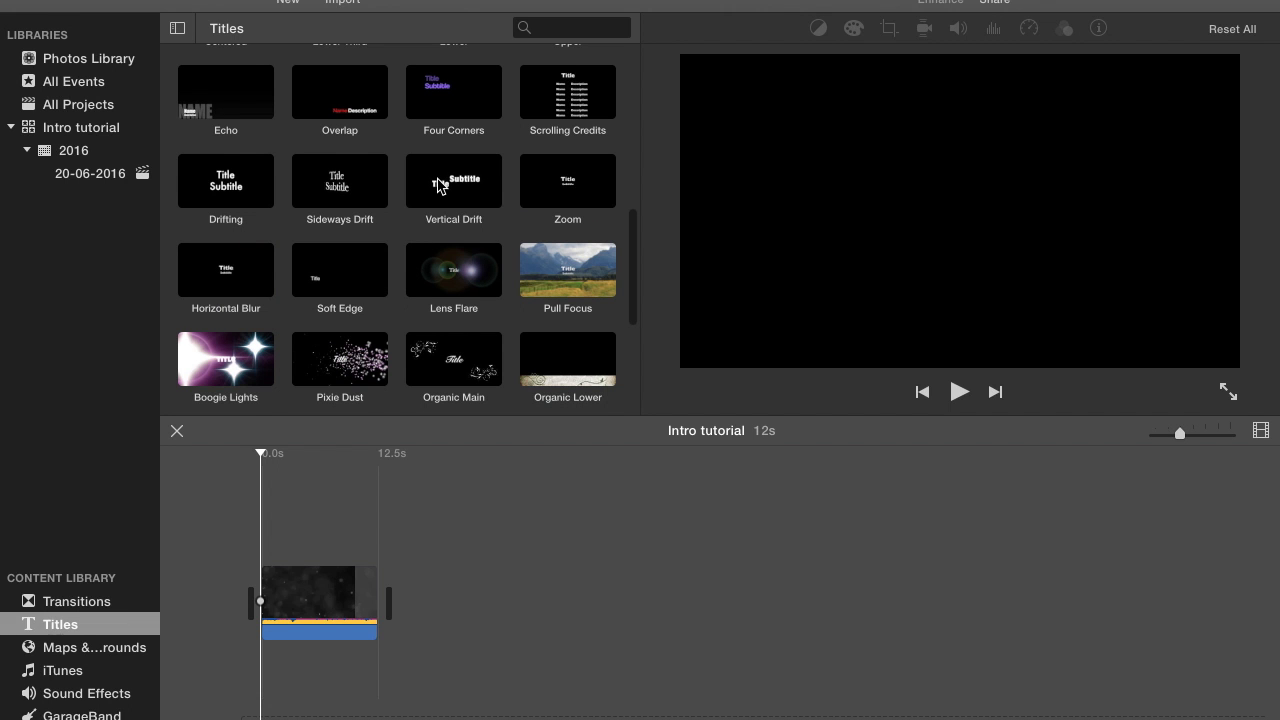
left_click(438, 186)
left_click_drag(440, 186, 278, 529)
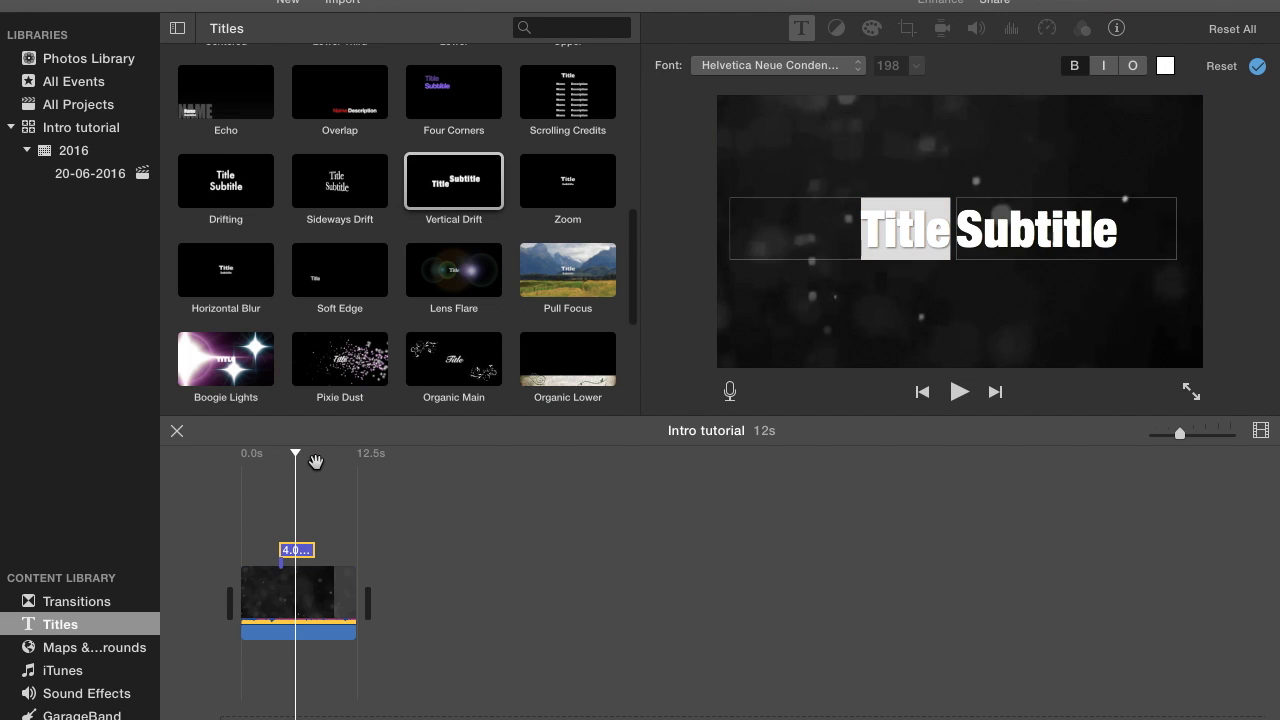
Replace the Vertical Drift placeholder Title and Subtitle text with INTRO and TUTORIAL.
left_click(305, 550)
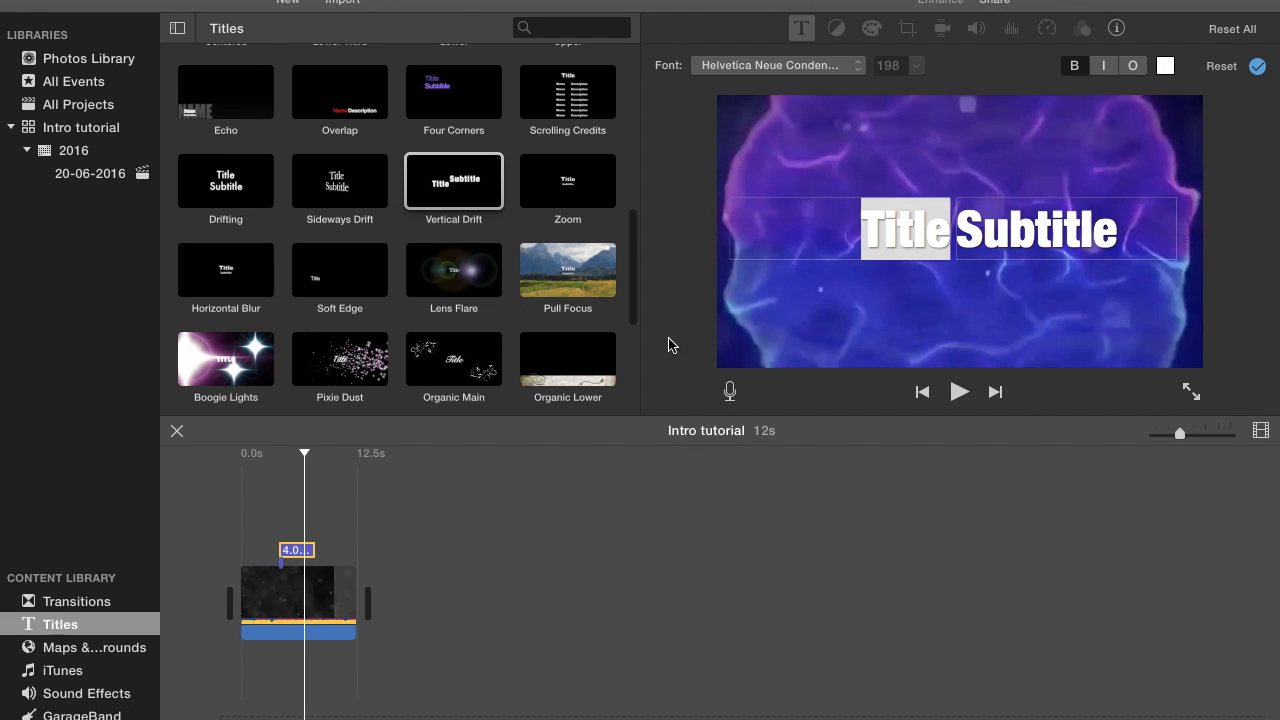
left_click(1129, 226)
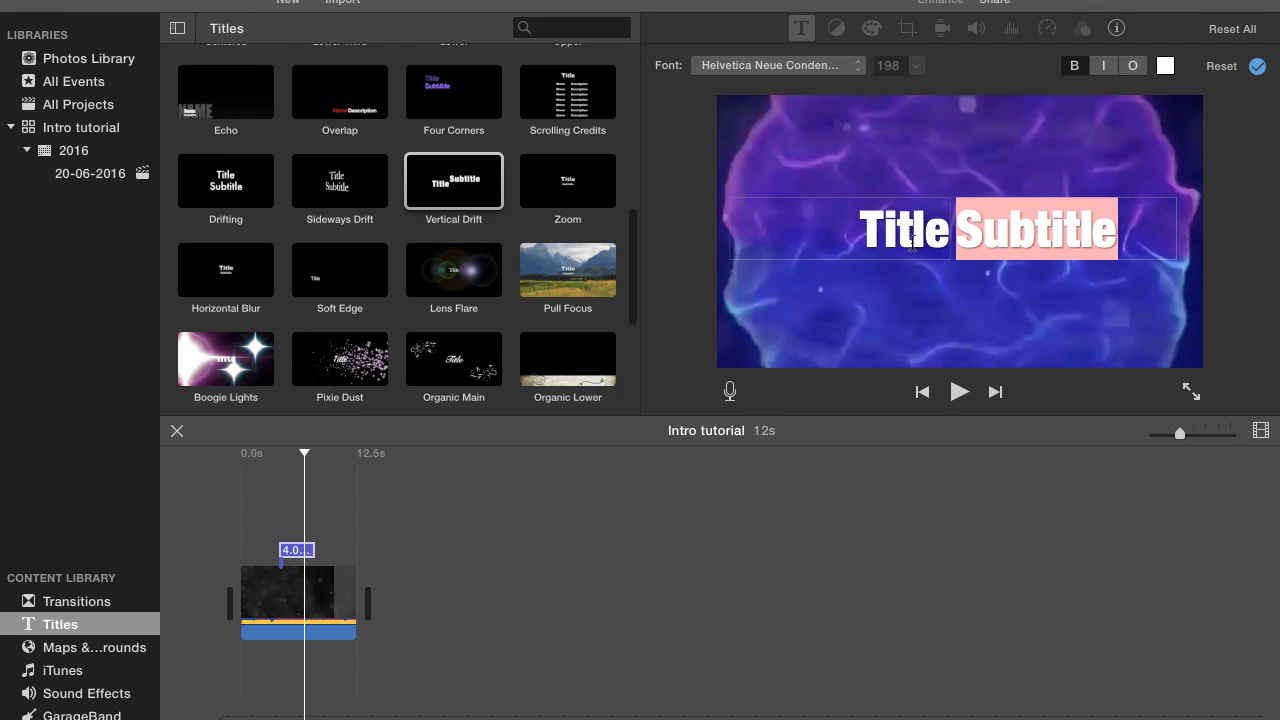
key("BackSpace")
type("Template")
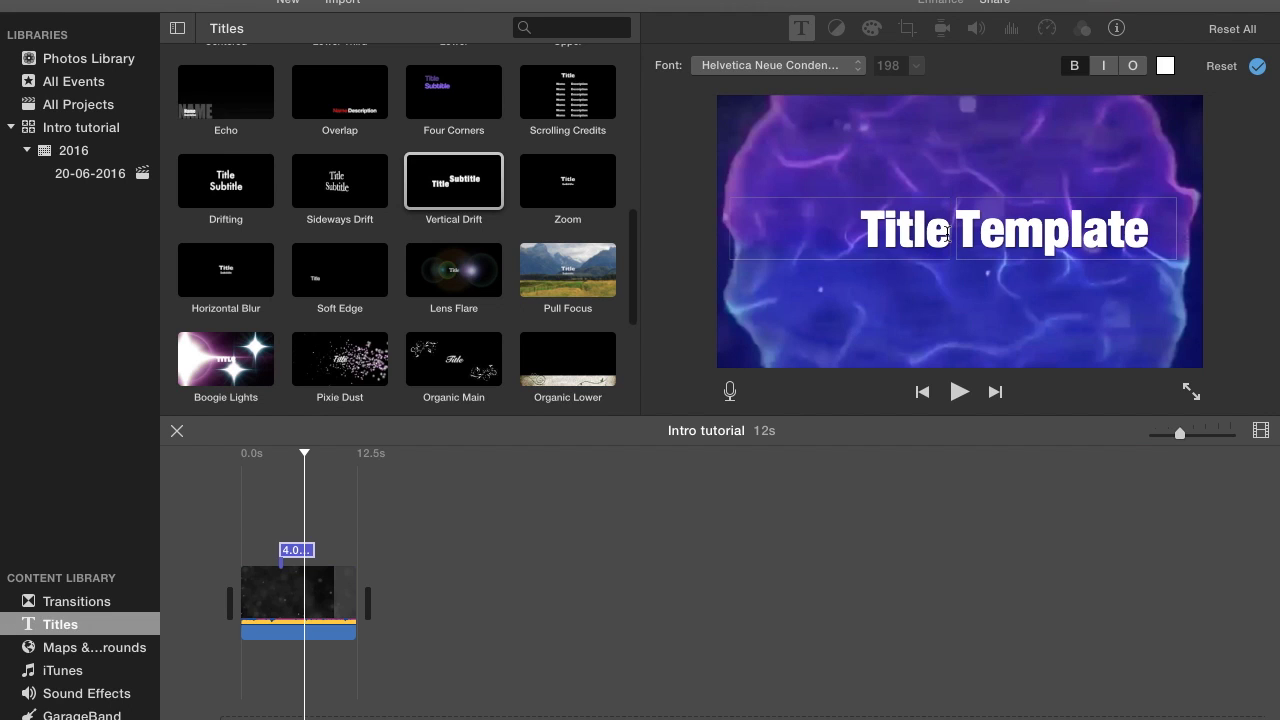
left_click_drag(946, 233, 858, 233)
key("BackSpace")
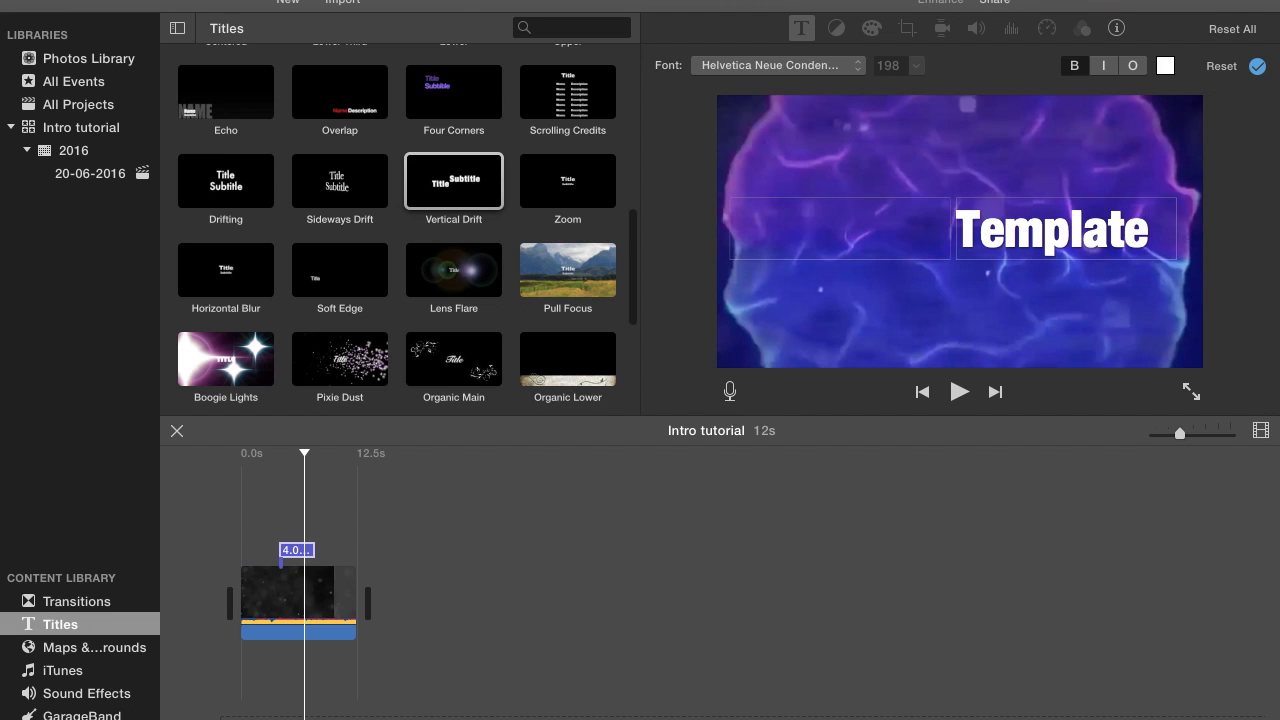
type("INTRO")
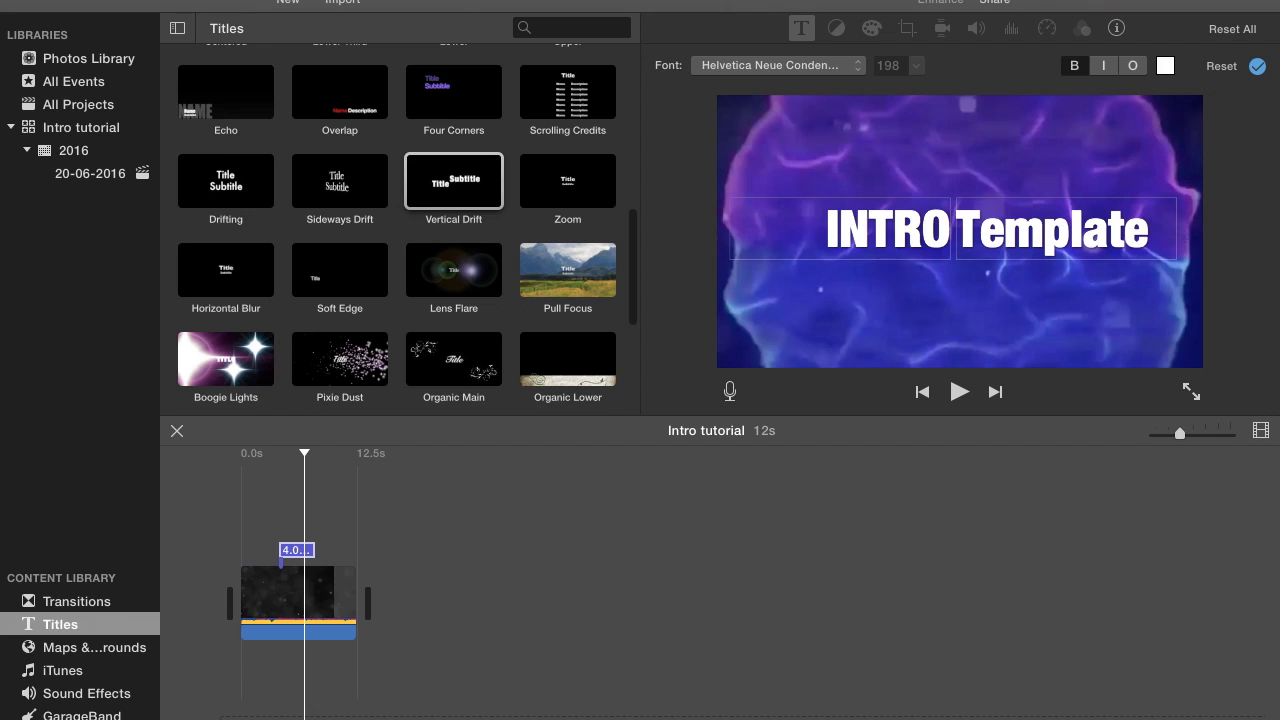
left_click_drag(1148, 228, 977, 240)
key("BackSpace")
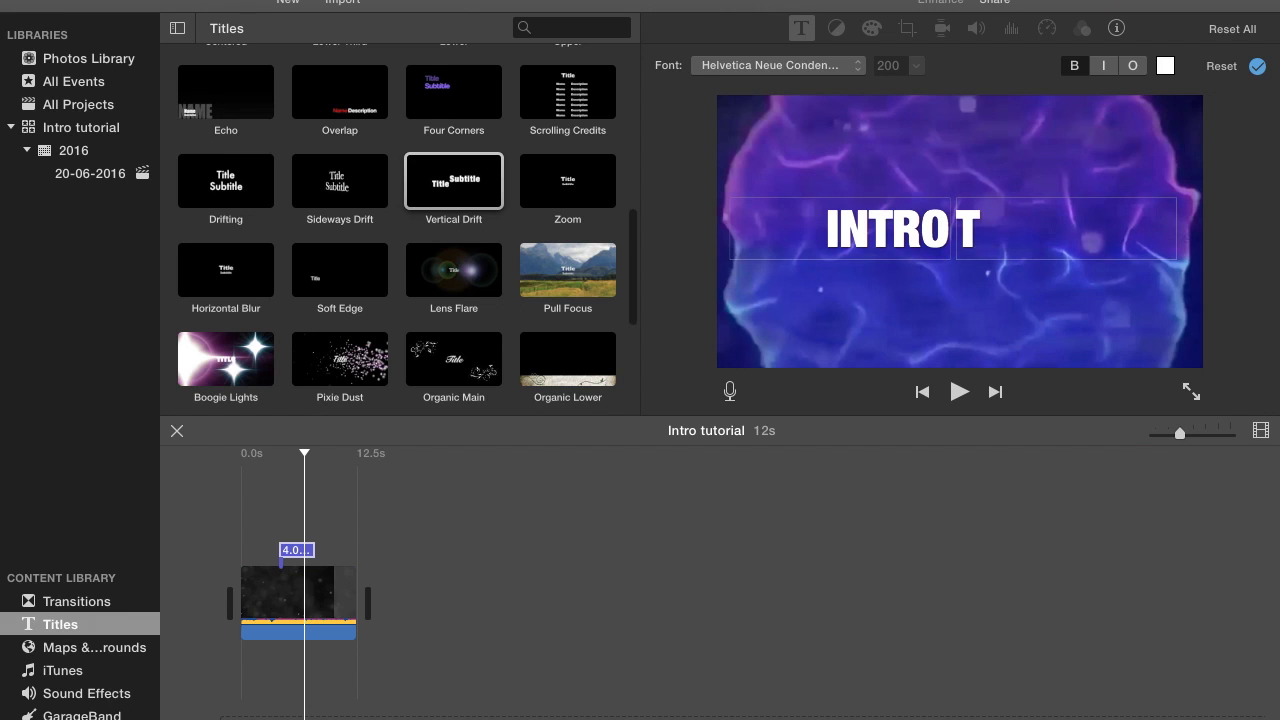
type("UTORIAL")
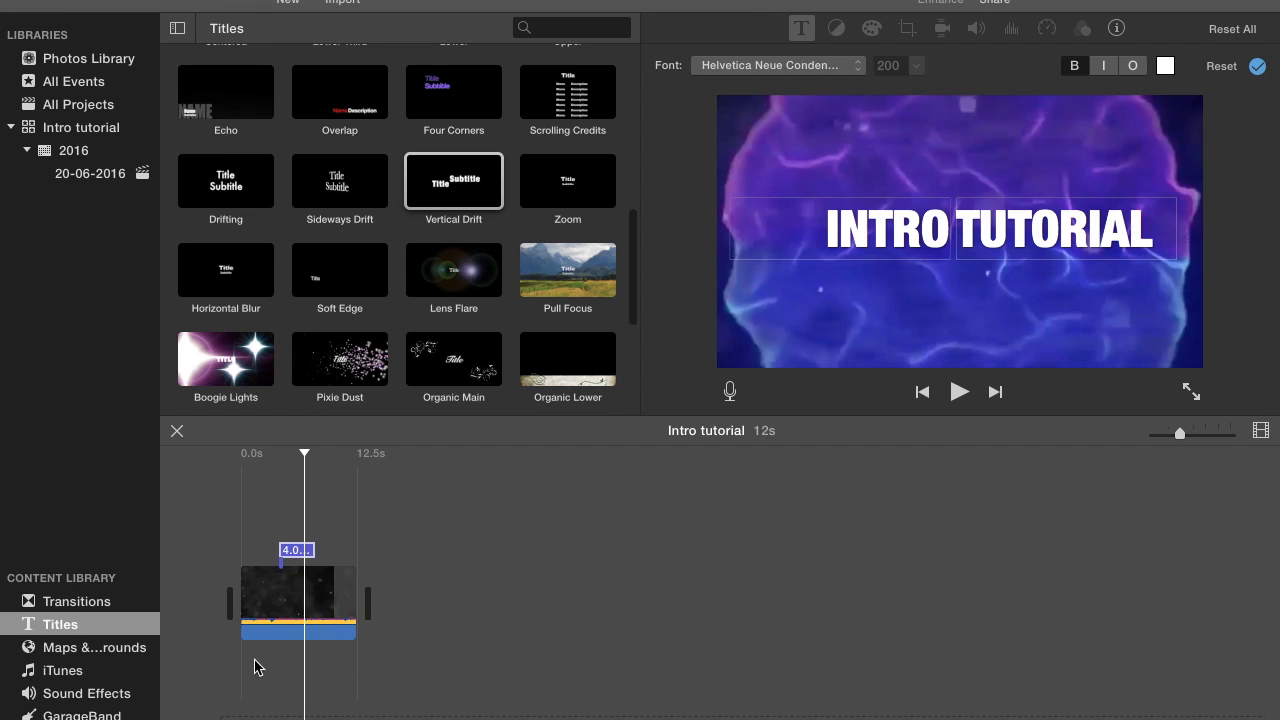
Extend the INTRO TUTORIAL title bar from 4 to about 5.3 seconds, then play the movie from the start.
left_click(307, 557)
left_click(314, 558)
double_click(307, 557)
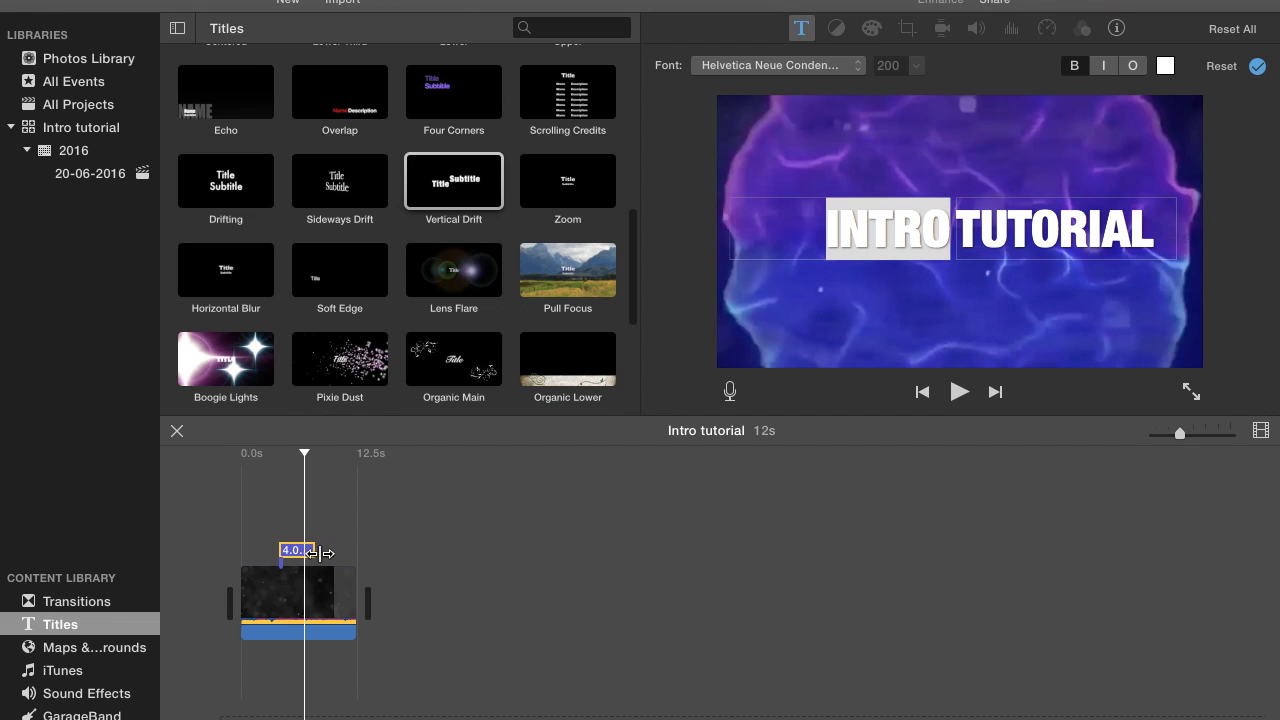
left_click_drag(316, 550, 326, 549)
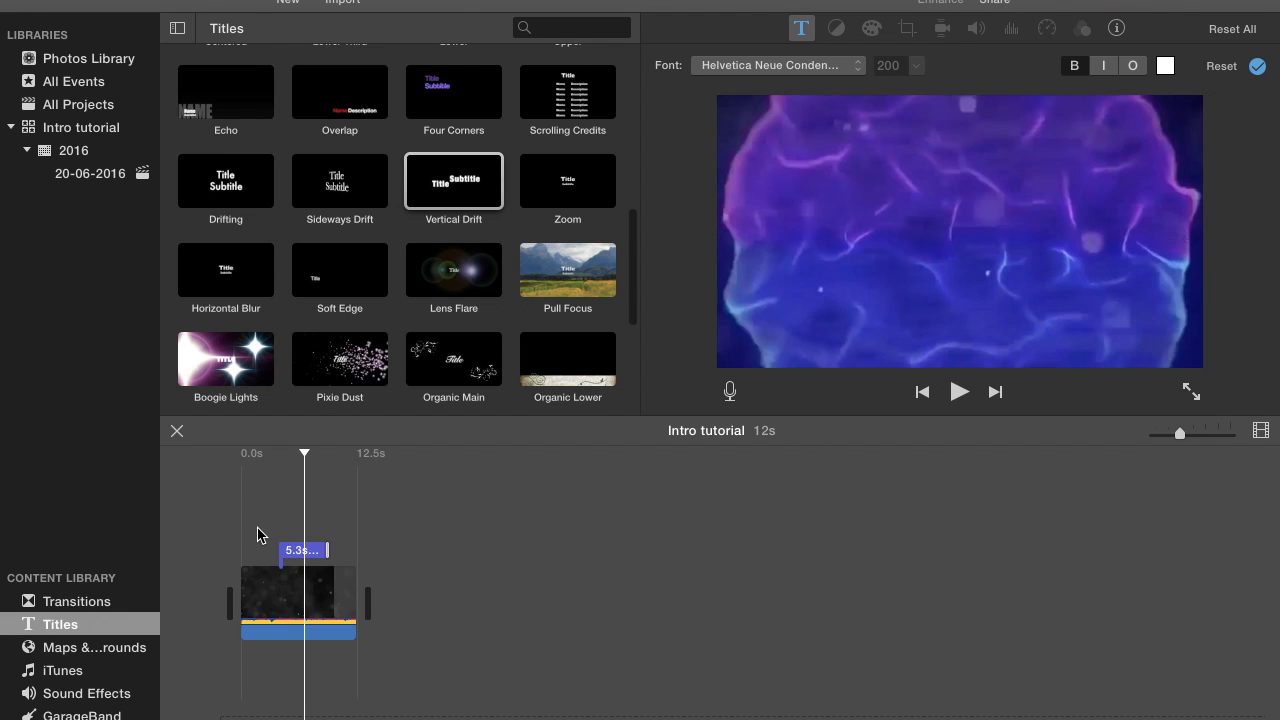
left_click(232, 512)
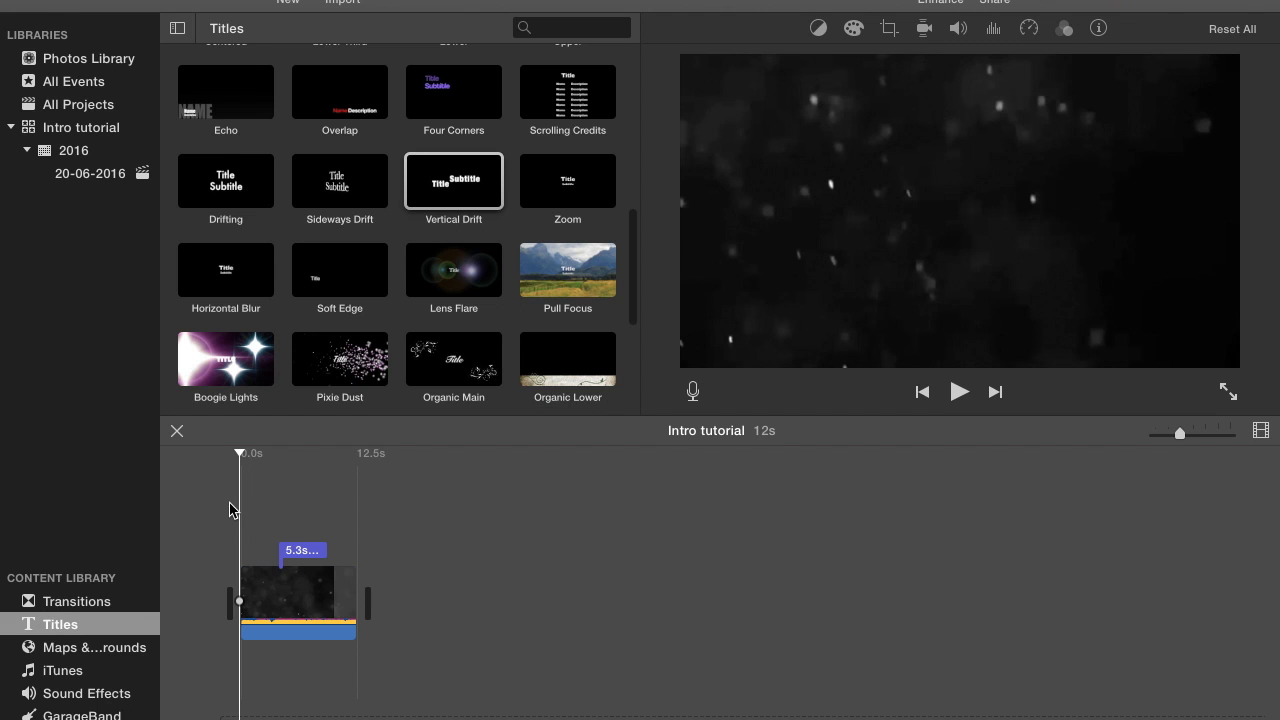
key("space")
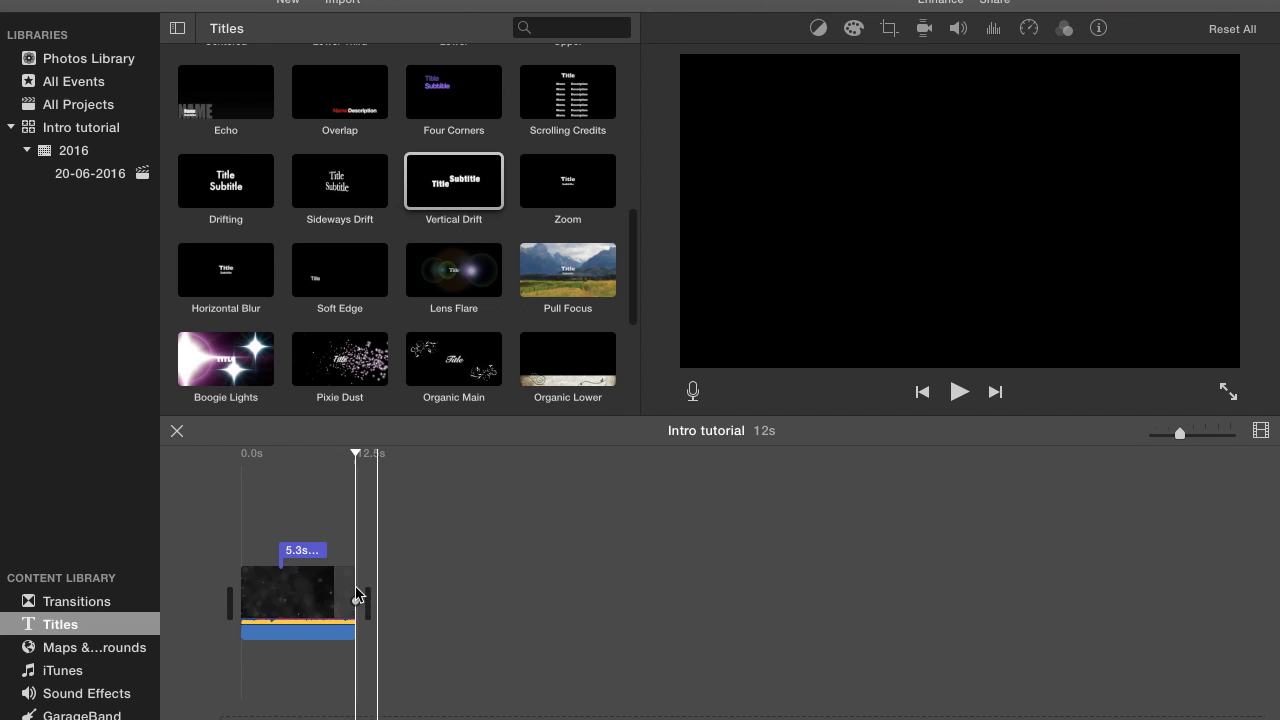
Trim the template clip's end to about 11 seconds and play it from the start.
left_click_drag(357, 596, 342, 588)
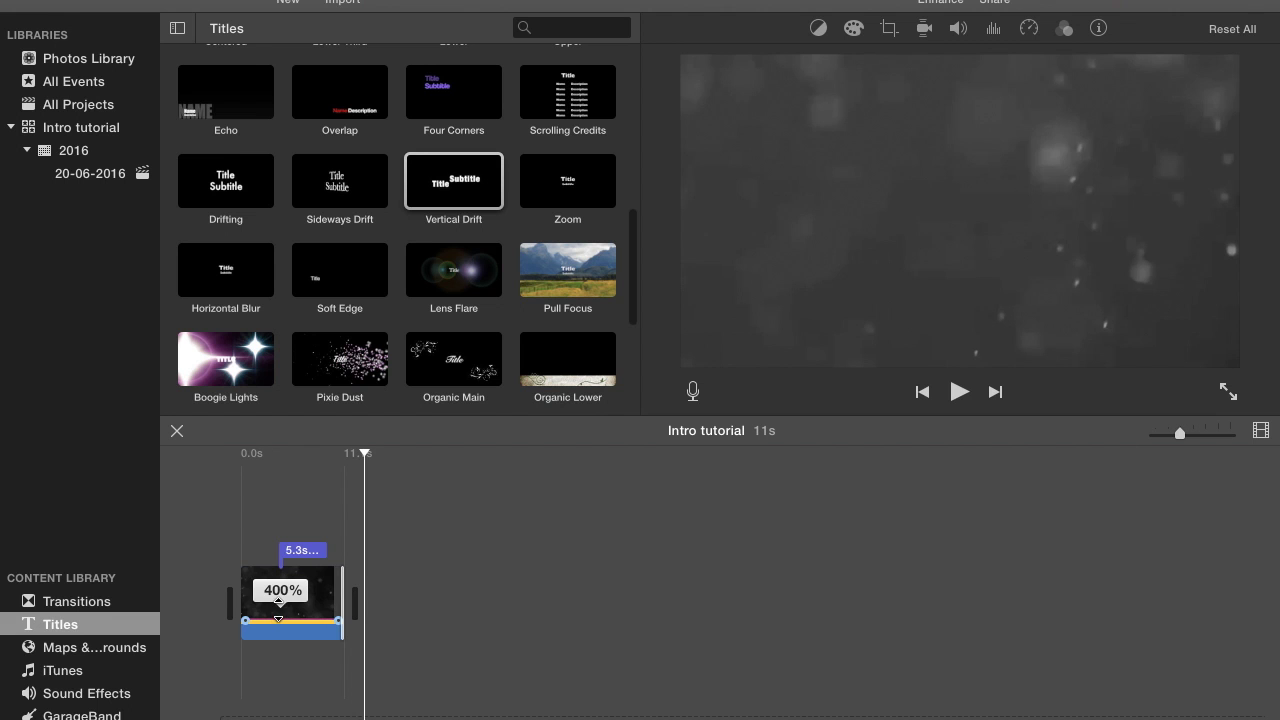
left_click(234, 553)
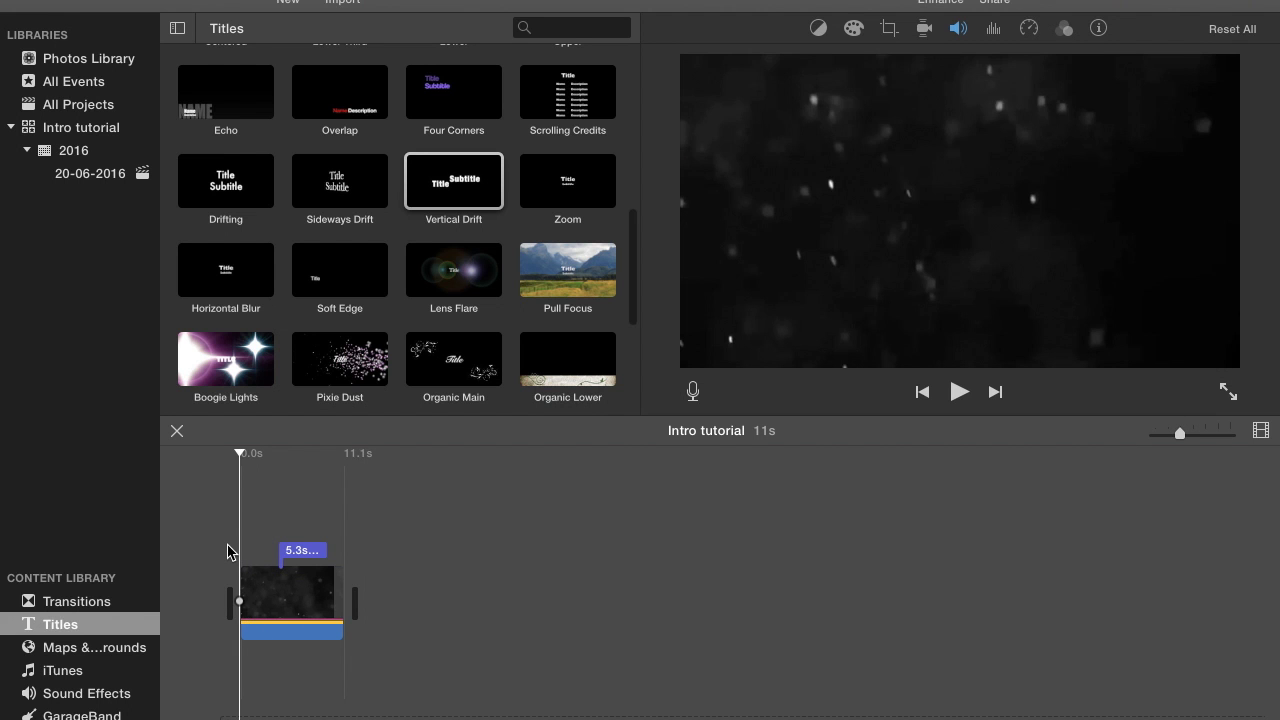
key("space")
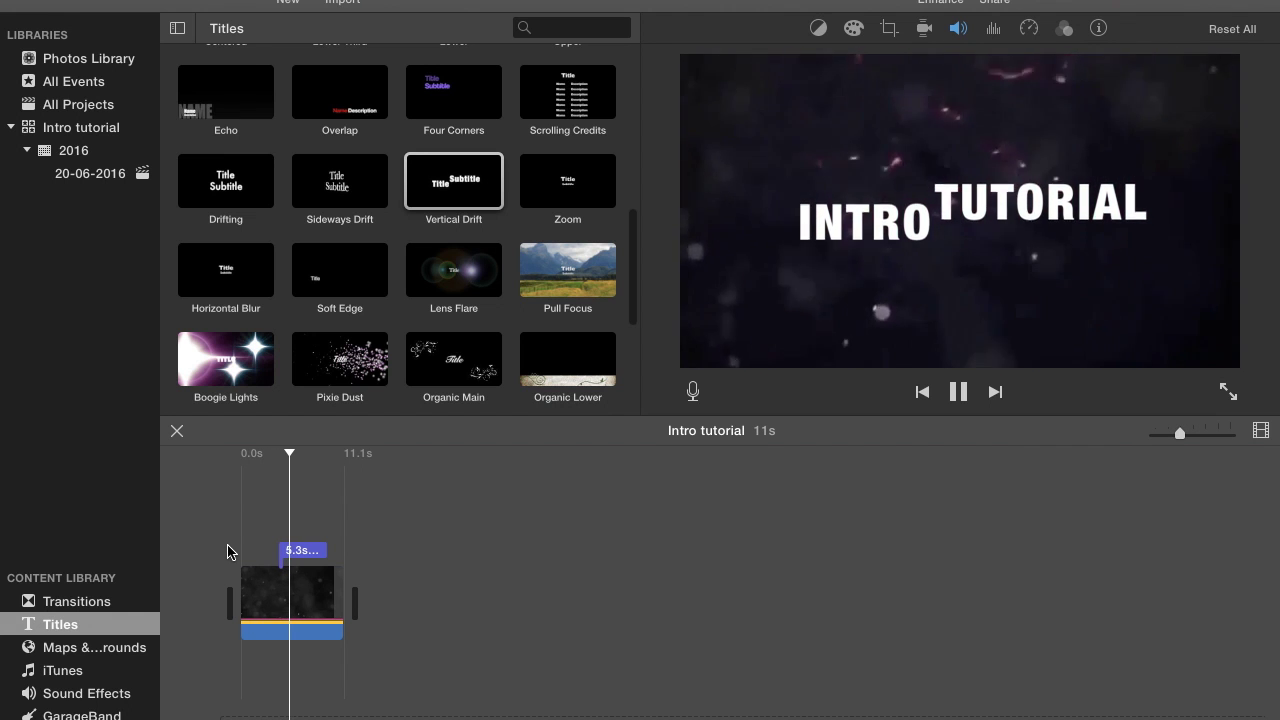
Drag the template clip's volume line down and replay the movie to check it.
left_click_drag(322, 621, 272, 620)
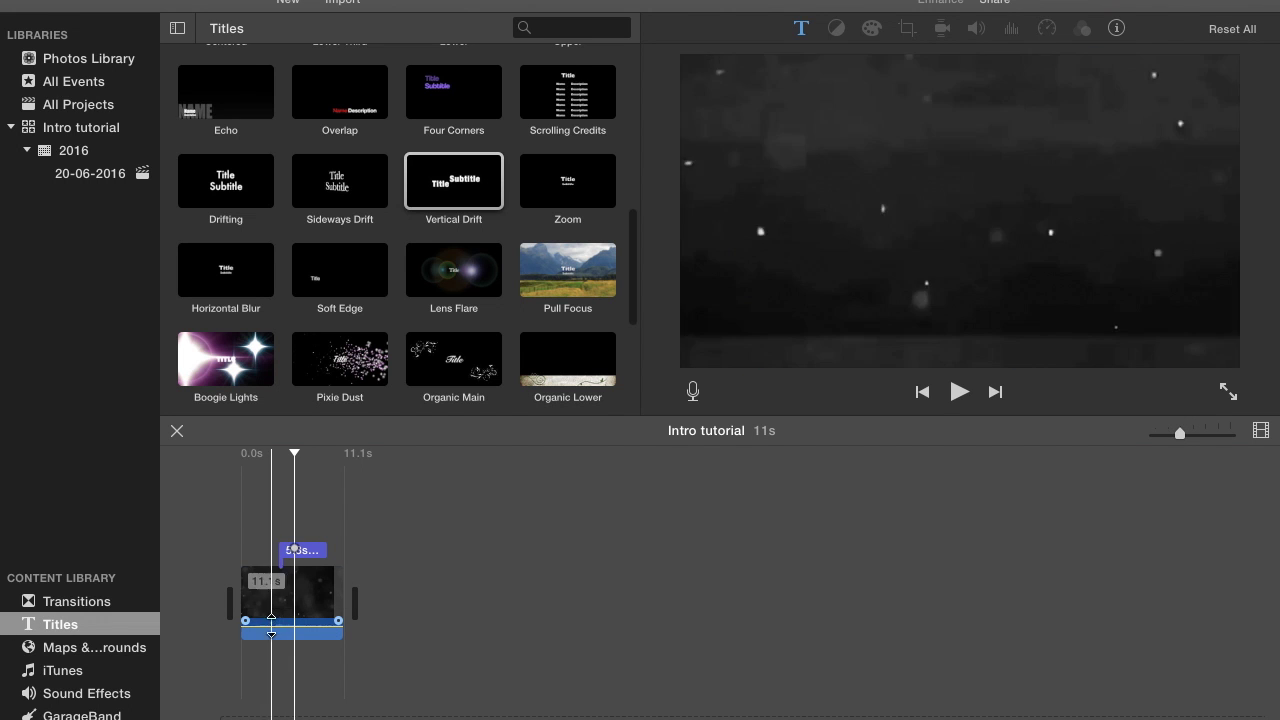
key("backslash")
key("space")
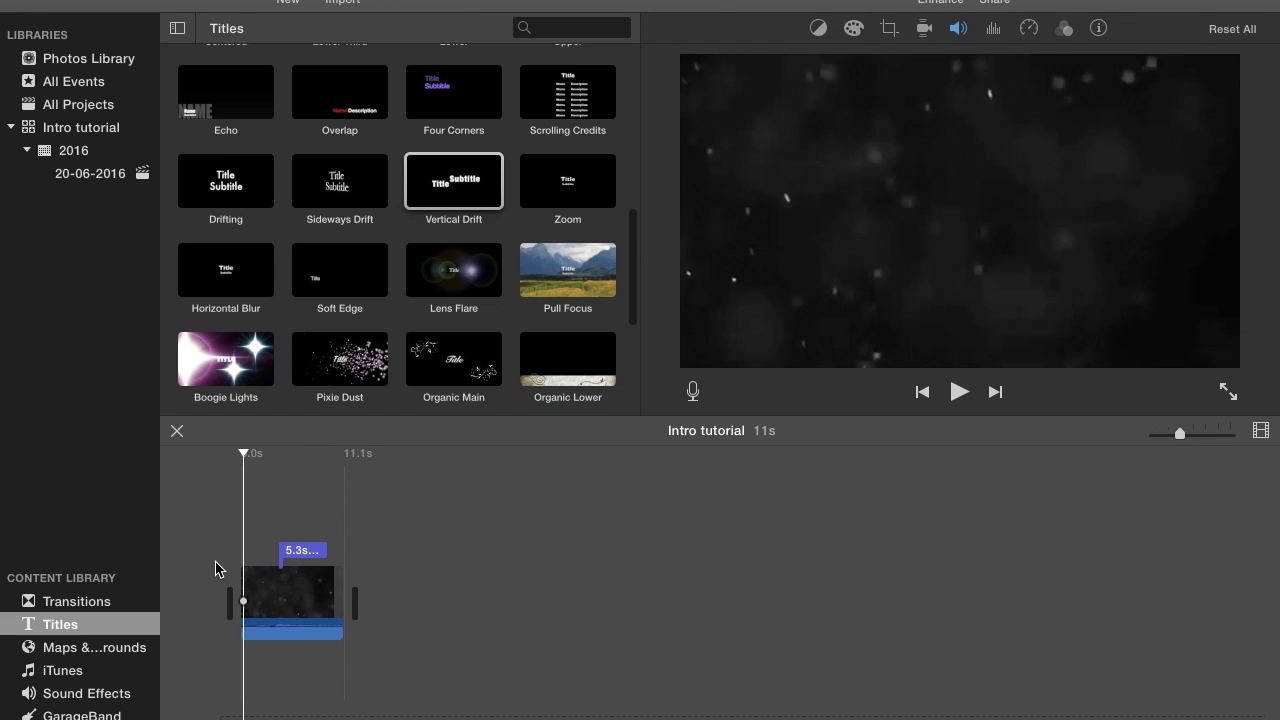